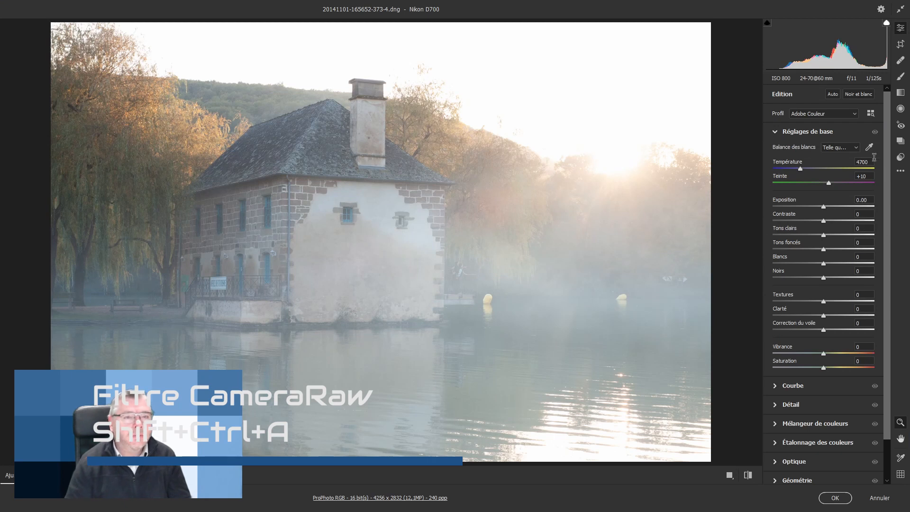
# Set the white balance to the daylight preset (Lumière naturelle) and apply the automatic tonal adjustments to the photo.
pyautogui.click(853, 148)
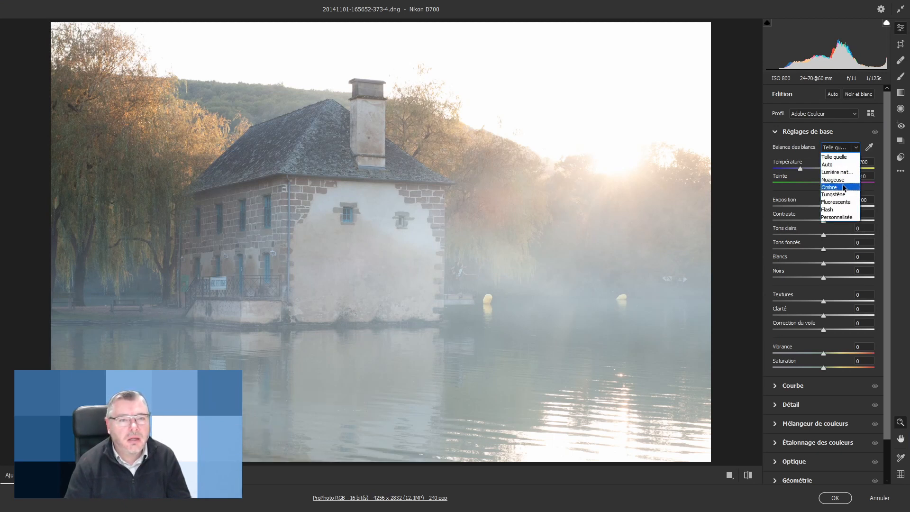
pyautogui.click(840, 172)
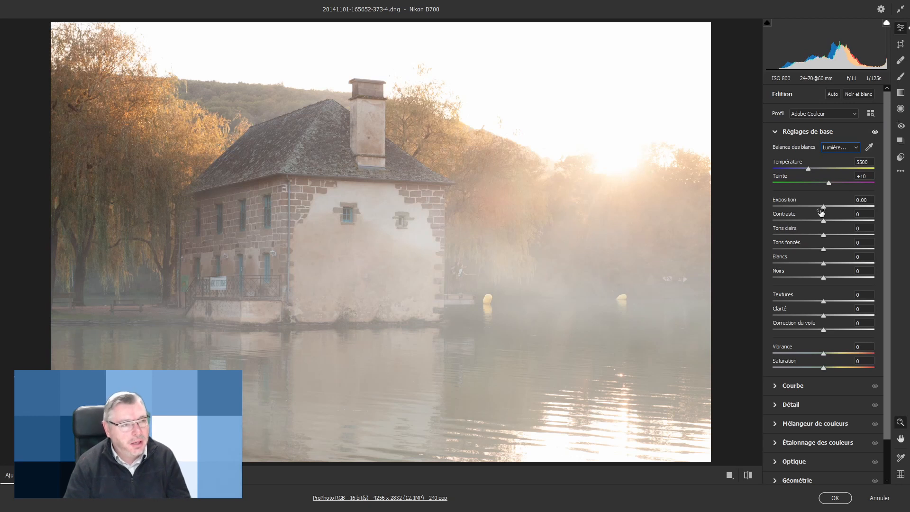
pyautogui.click(833, 94)
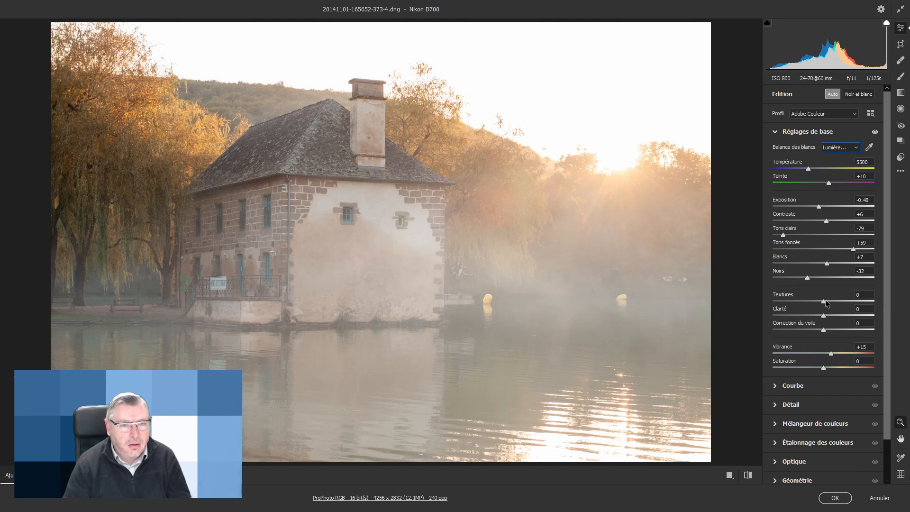
# Raise Textures to +60 and Clarté to +15 in the basic adjustments.
pyautogui.moveTo(824, 302); pyautogui.dragTo(857, 306)
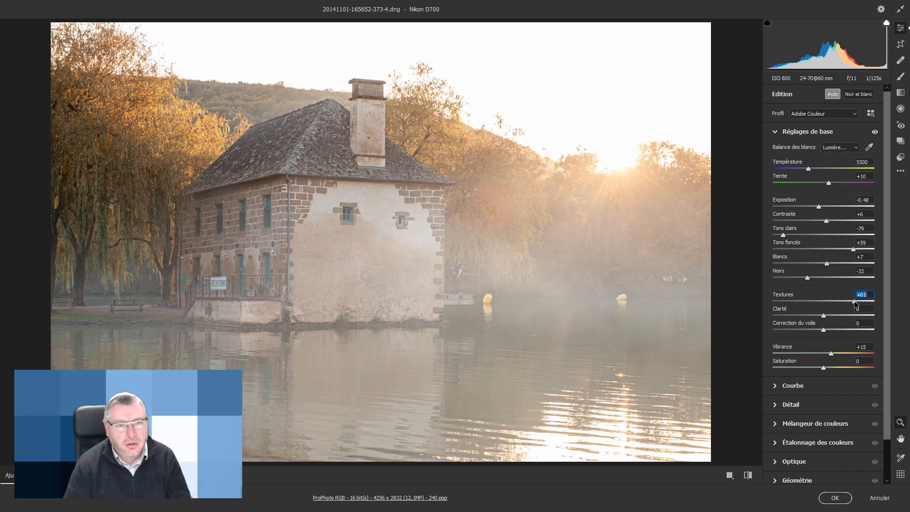
pyautogui.moveTo(853, 302); pyautogui.dragTo(833, 319)
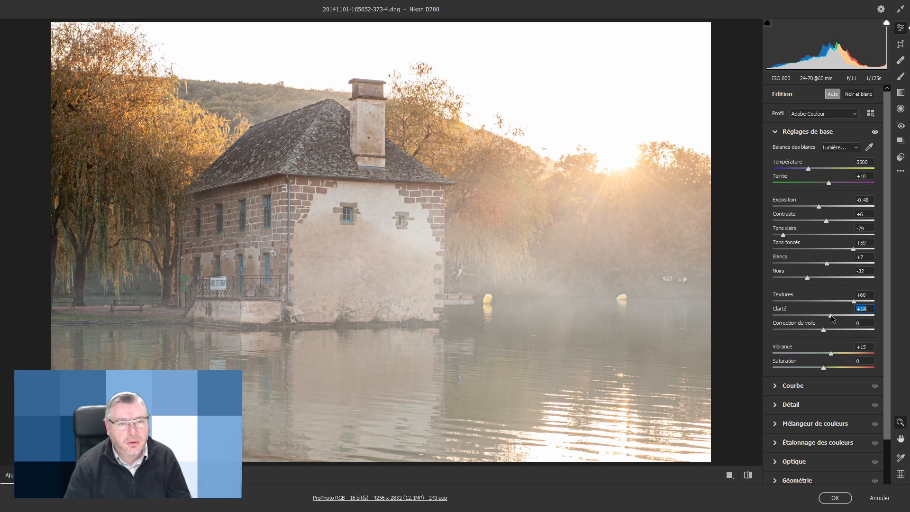
pyautogui.press('Down')
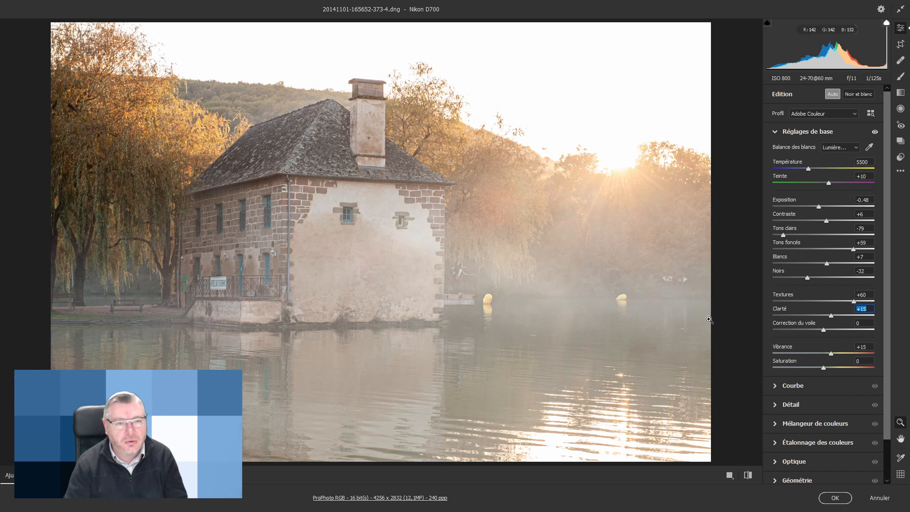
# Sharpen the photo with Netteté at 89 and Masquage at 59.
pyautogui.click(809, 405)
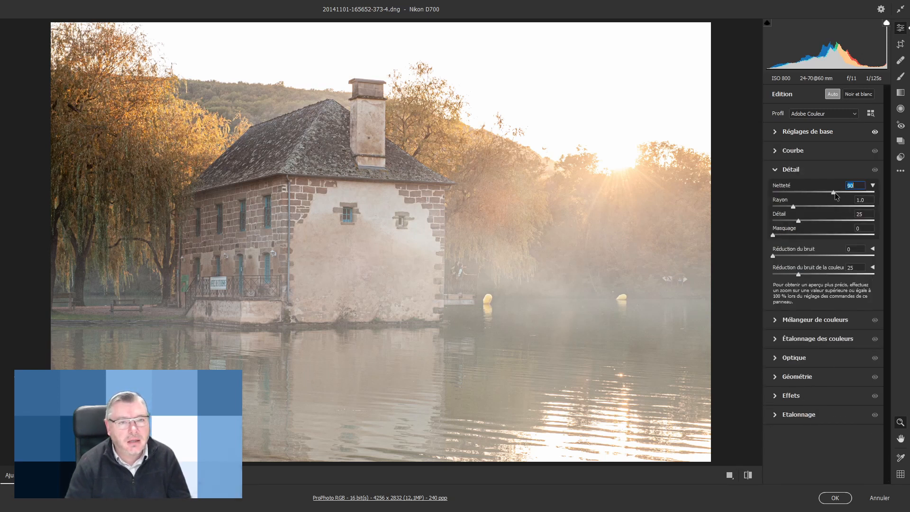
pyautogui.press('Down')
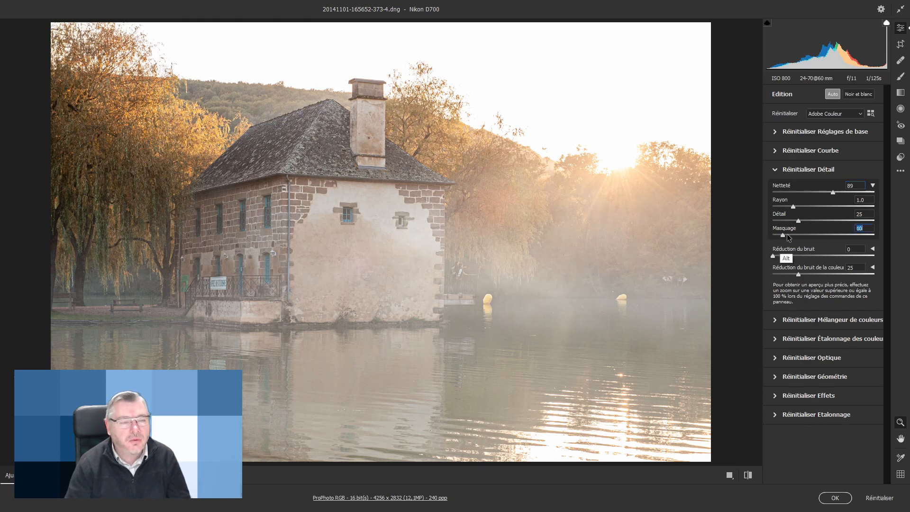
pyautogui.moveTo(774, 235); pyautogui.dragTo(833, 234)
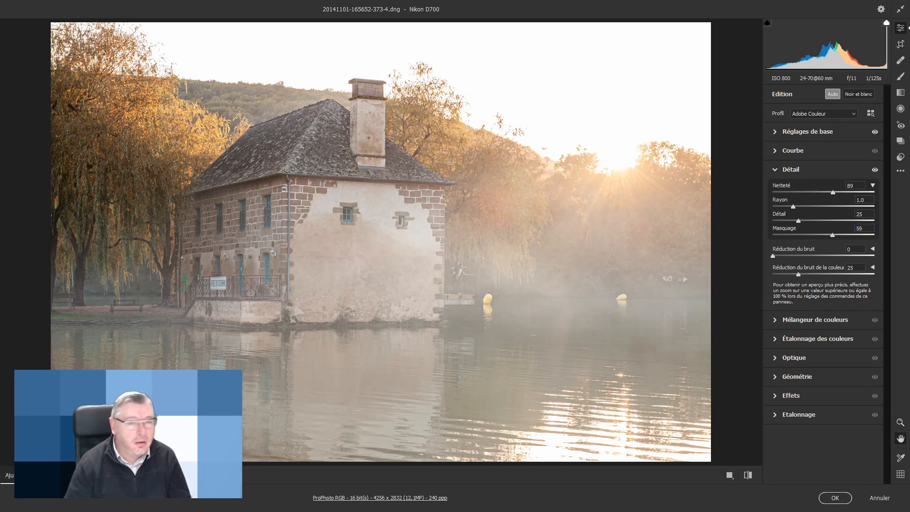
# Colour grade the shadows (Tons foncés) blue with hue 222 and saturation 25.
pyautogui.click(776, 320)
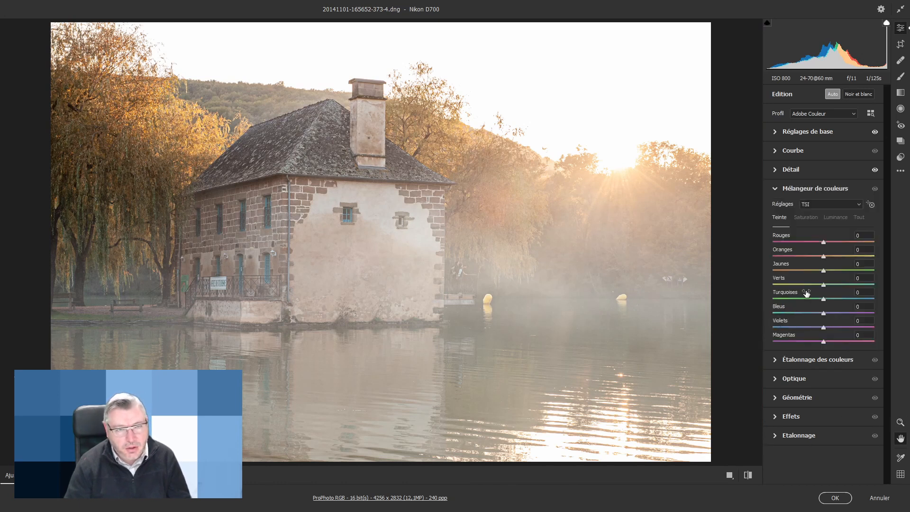
pyautogui.click(778, 361)
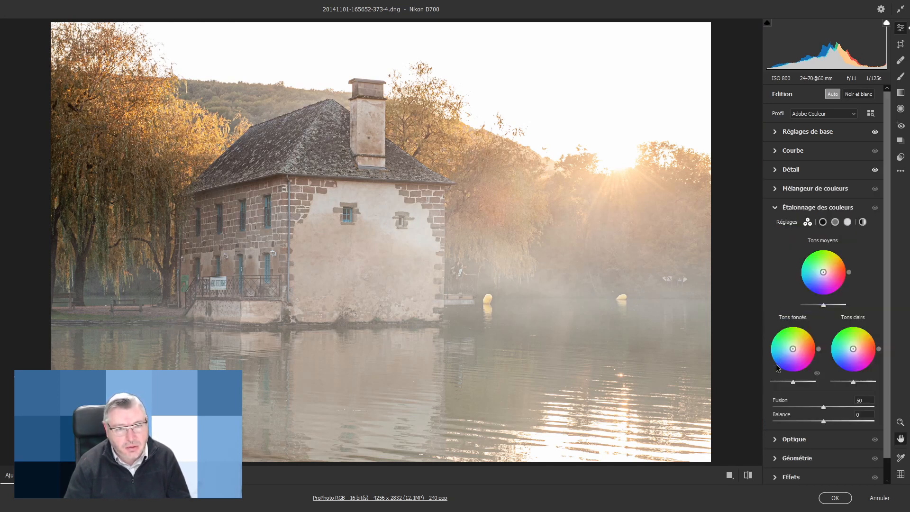
pyautogui.click(824, 222)
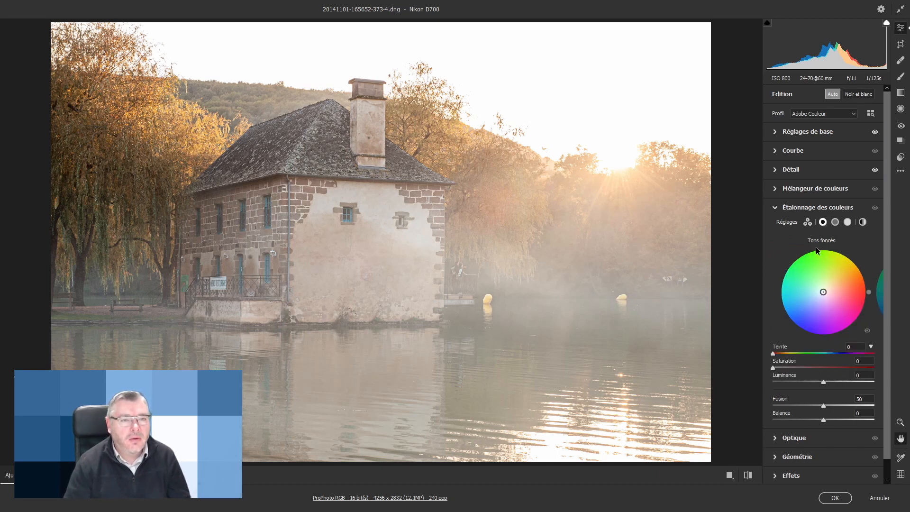
pyautogui.click(847, 222)
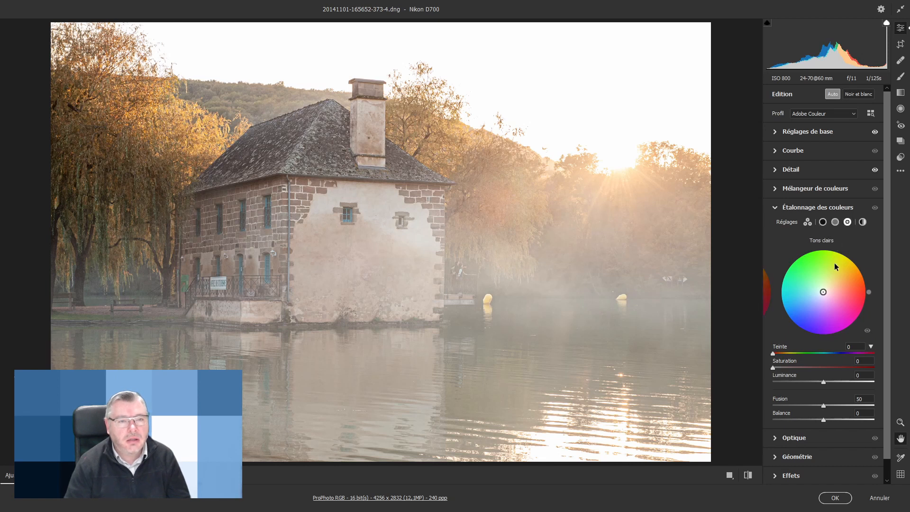
pyautogui.click(862, 222)
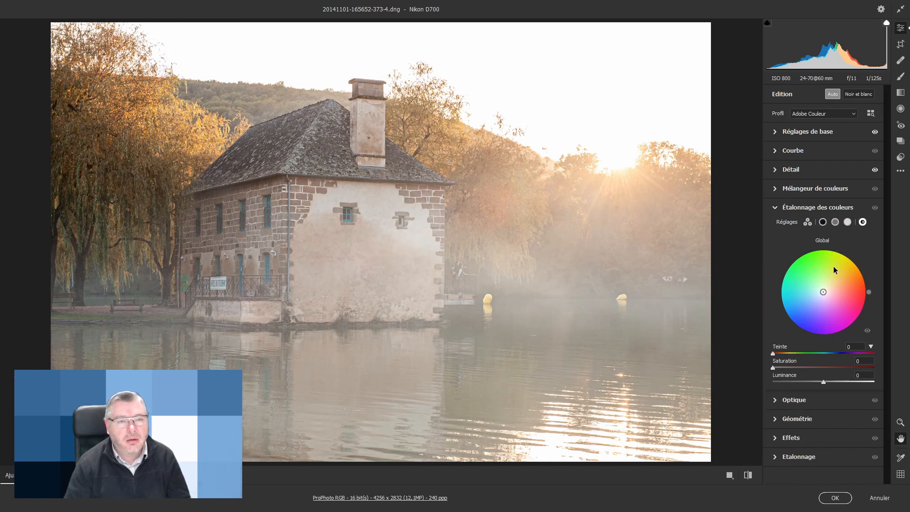
pyautogui.click(823, 222)
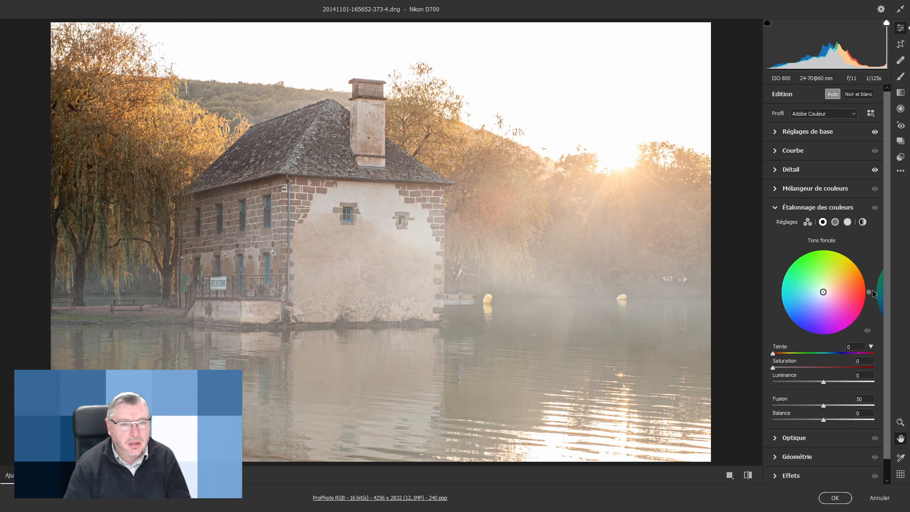
pyautogui.moveTo(869, 293); pyautogui.dragTo(792, 323)
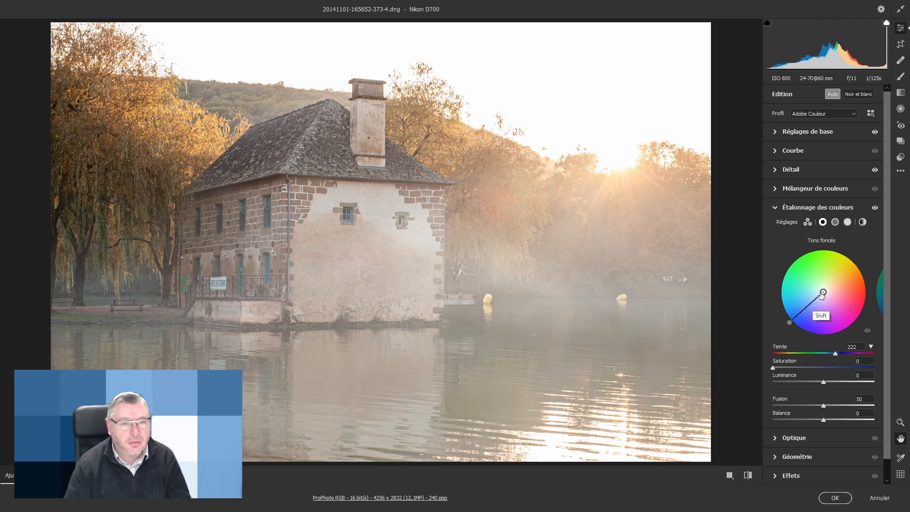
pyautogui.moveTo(826, 292)
pyautogui.mouseDown()
pyautogui.moveTo(808, 306)
pyautogui.moveTo(815, 299)
pyautogui.mouseUp()
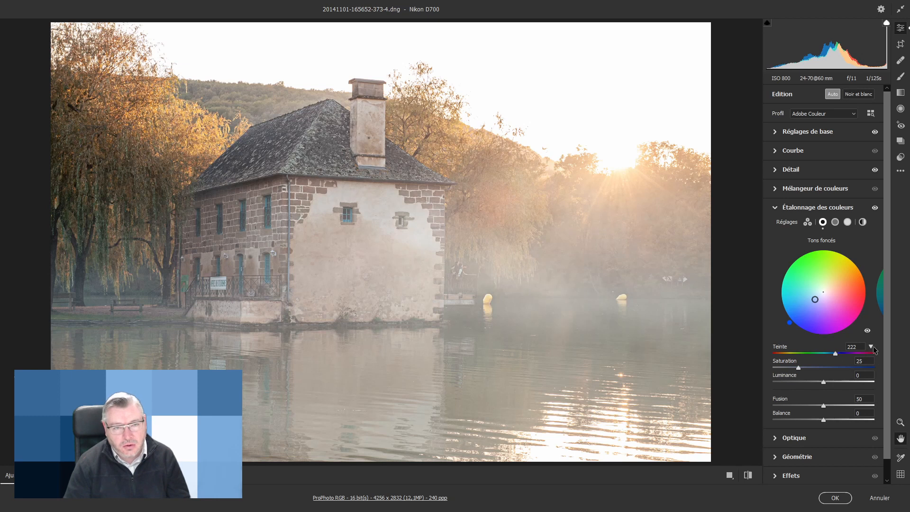
# Colour grade the midtones (Tons moyens) with hue 52 and saturation 25.
pyautogui.click(835, 223)
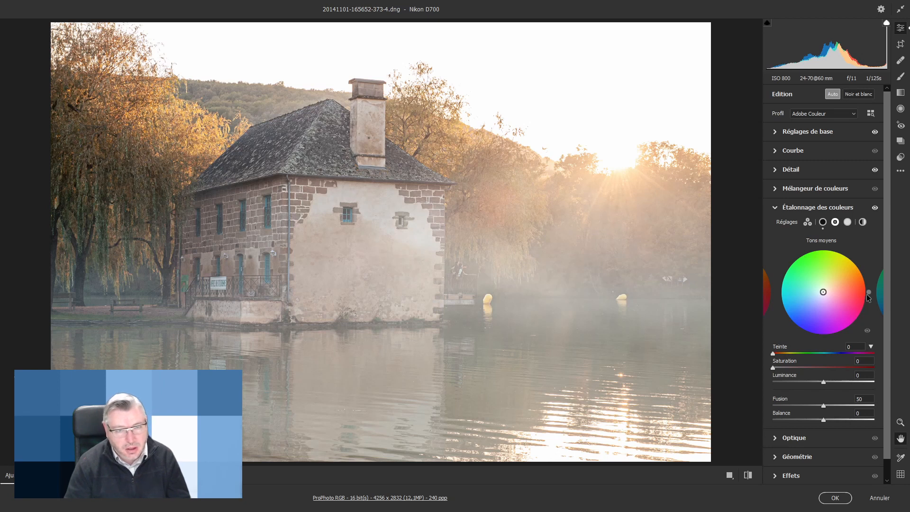
pyautogui.moveTo(869, 294); pyautogui.dragTo(852, 254)
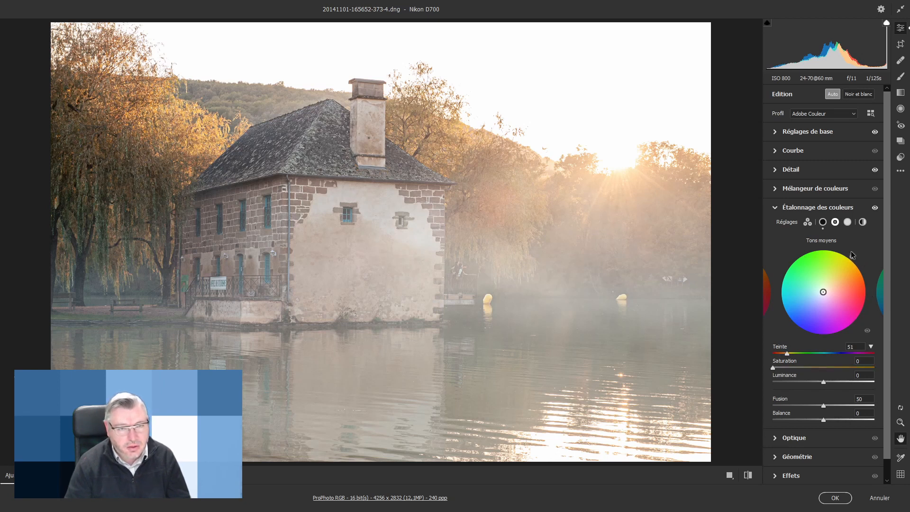
pyautogui.click(850, 260)
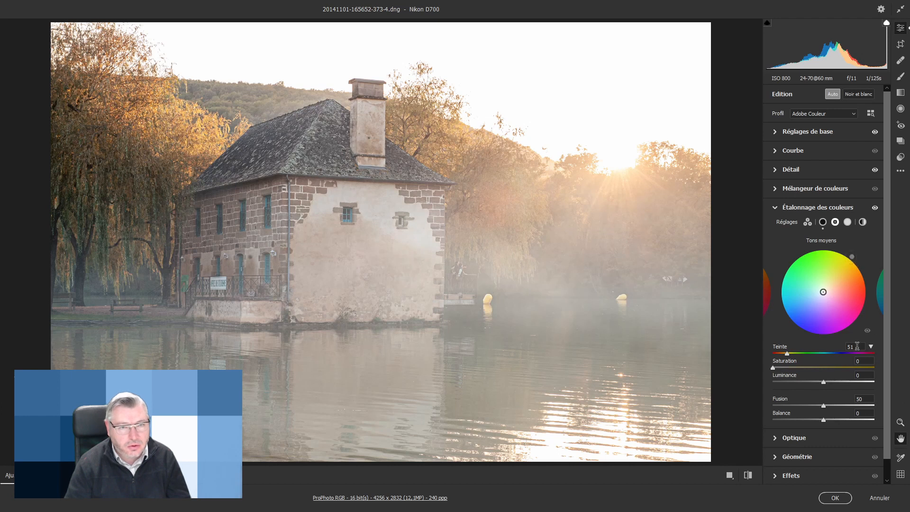
pyautogui.moveTo(855, 347); pyautogui.dragTo(841, 340)
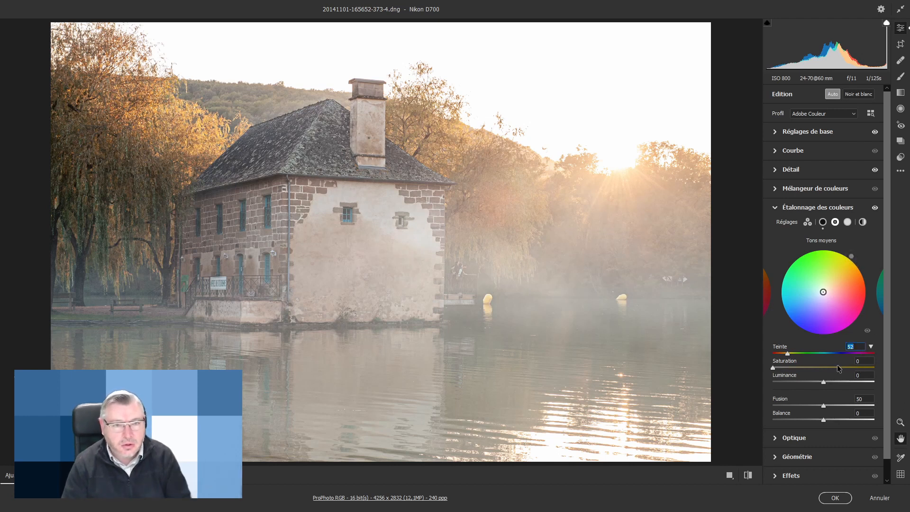
pyautogui.press('Tab')
pyautogui.write('25')
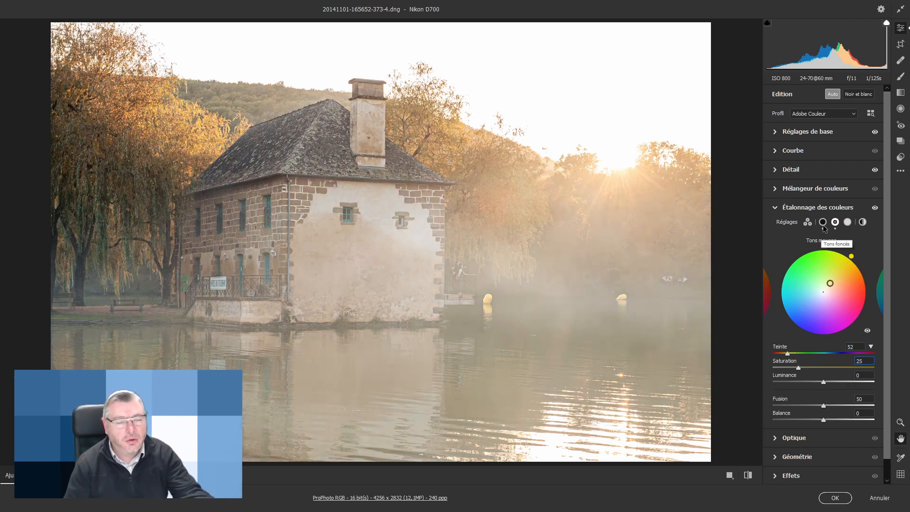
# Colour grade the highlights (Tons clairs) with hue 52 and saturation 50.
pyautogui.click(848, 226)
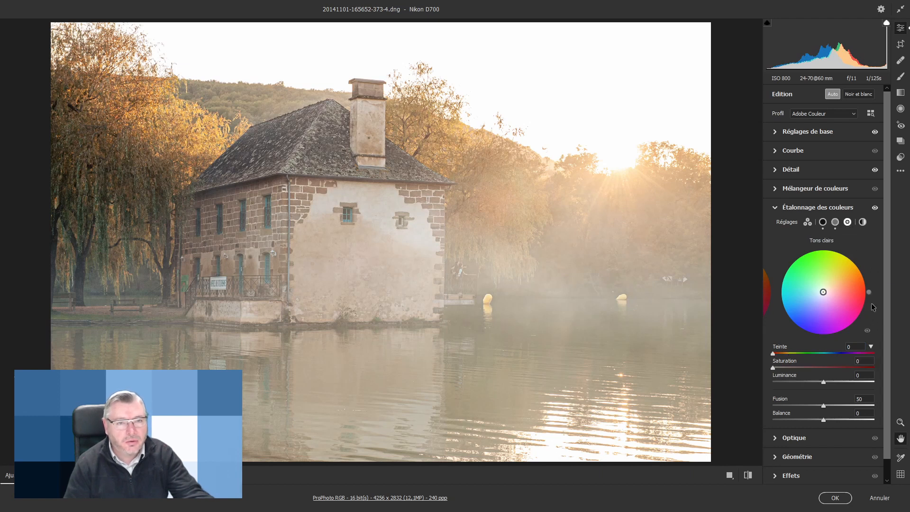
pyautogui.moveTo(870, 294); pyautogui.dragTo(860, 260)
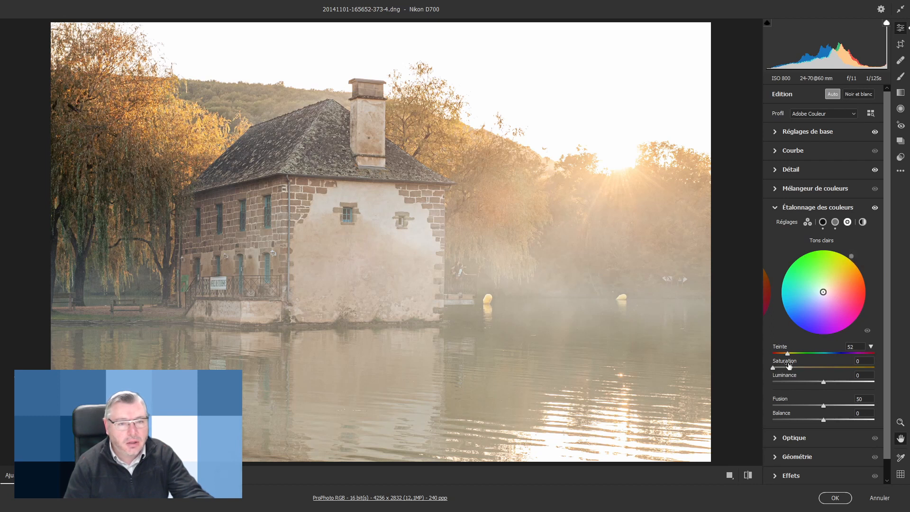
pyautogui.moveTo(773, 368); pyautogui.dragTo(824, 370)
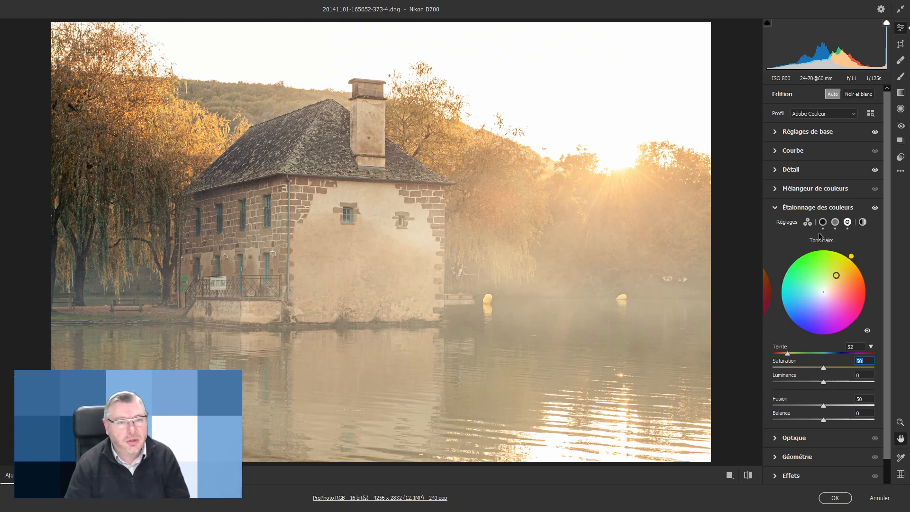
# Try a global colour grade with hue 18 and saturation 25, and reset all the colour grading ranges.
pyautogui.click(863, 222)
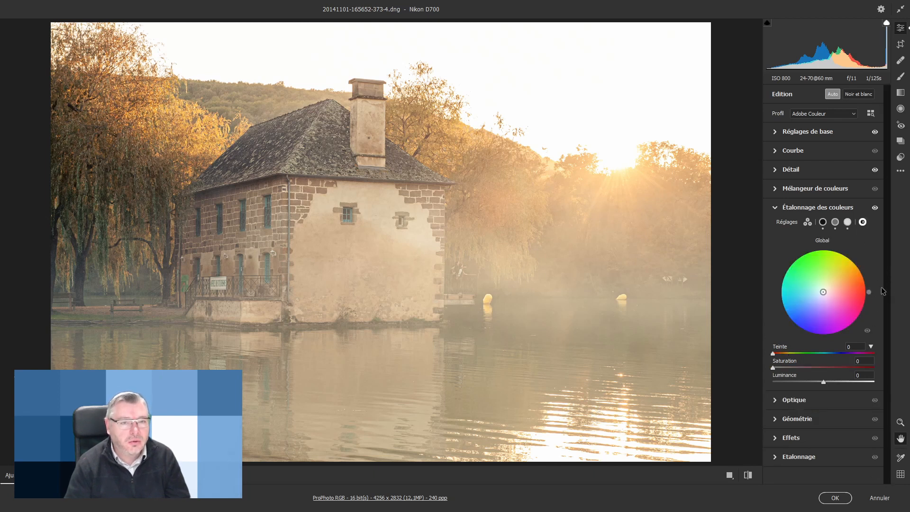
pyautogui.moveTo(870, 294); pyautogui.dragTo(833, 290)
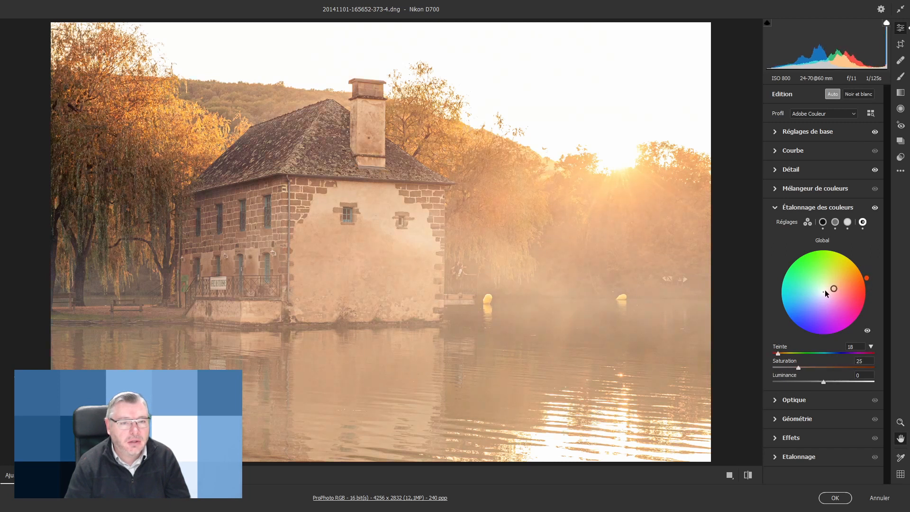
pyautogui.rightClick(869, 282)
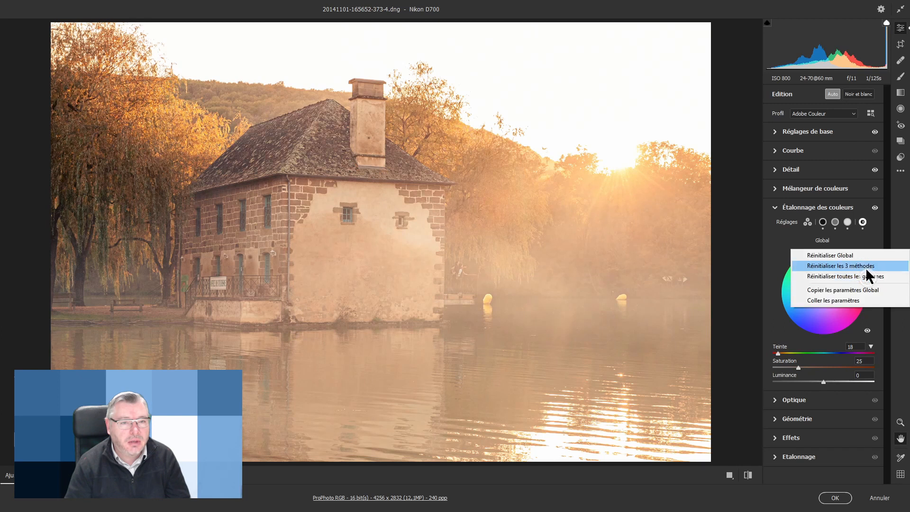
pyautogui.click(869, 279)
# Apply a warm global colour grade with hue 29 and saturation 25.
pyautogui.moveTo(872, 292); pyautogui.dragTo(867, 282)
pyautogui.click(862, 361)
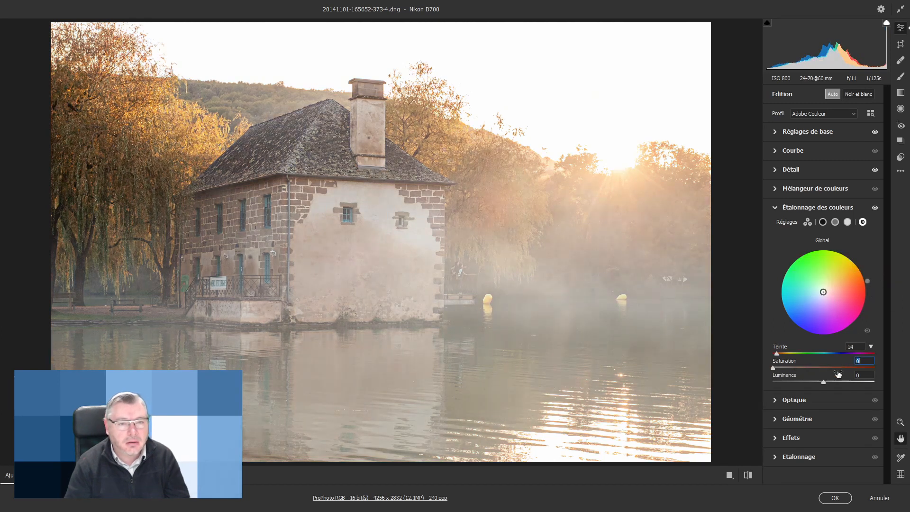
pyautogui.write('25')
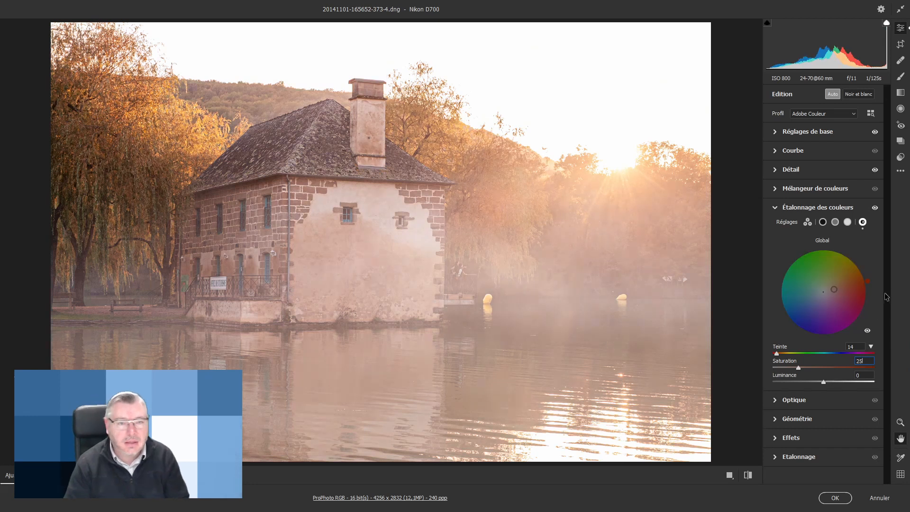
pyautogui.moveTo(869, 284); pyautogui.dragTo(870, 269)
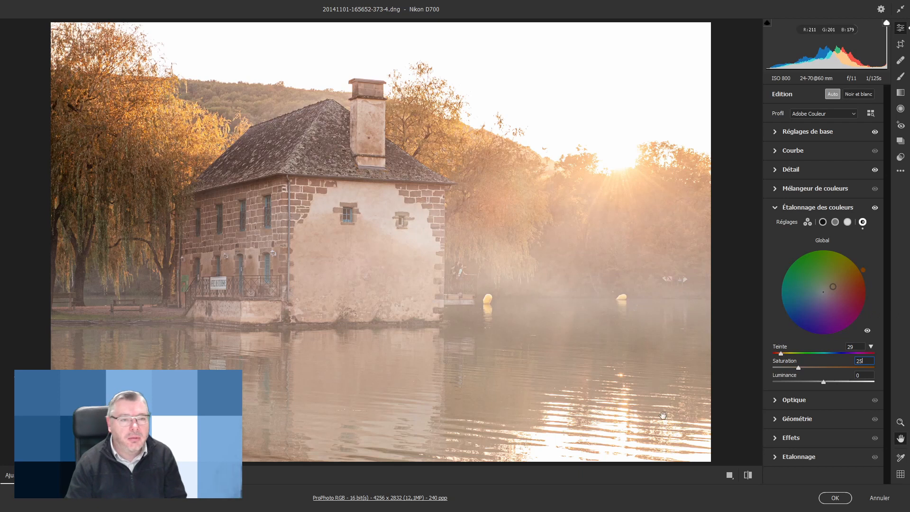
# Enable the lens corrections for the photo in the Optique settings.
pyautogui.click(801, 402)
pyautogui.click(779, 261)
pyautogui.click(778, 272)
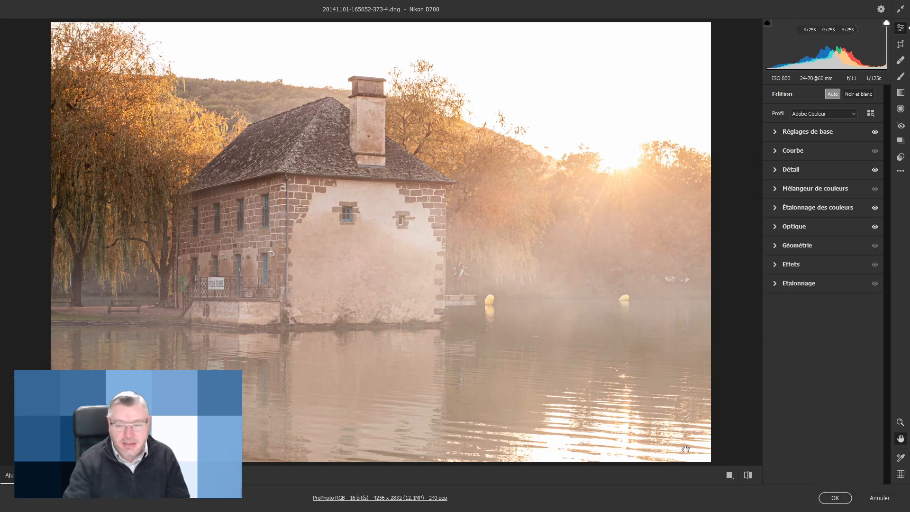
# Compare the edited photo with its default settings and apply the Camera Raw filter.
pyautogui.click(749, 475)
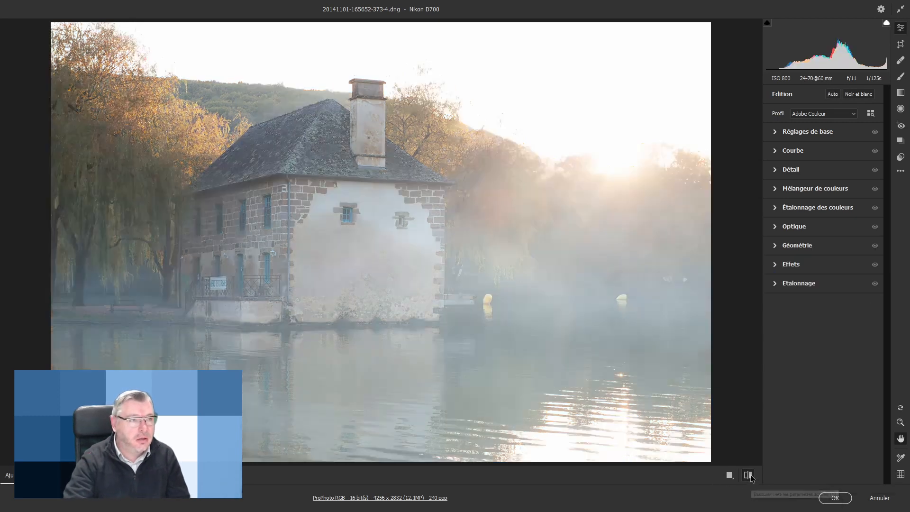
pyautogui.click(749, 476)
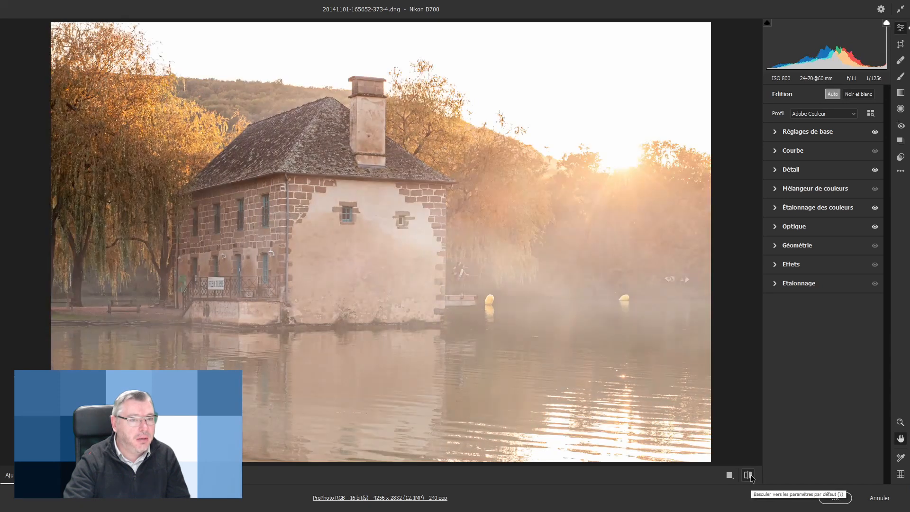
pyautogui.click(834, 498)
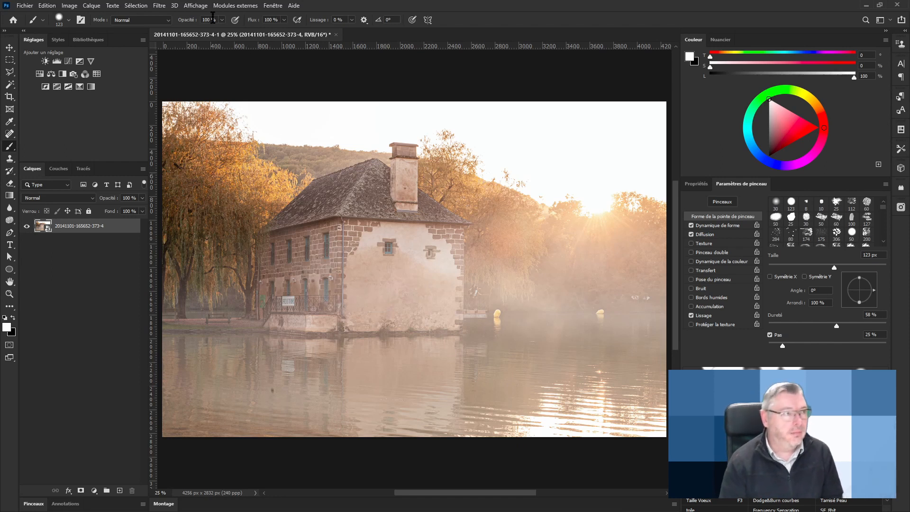
# Start the Halo render filter on the photo layer and place the flare centre near the sun.
pyautogui.click(160, 6)
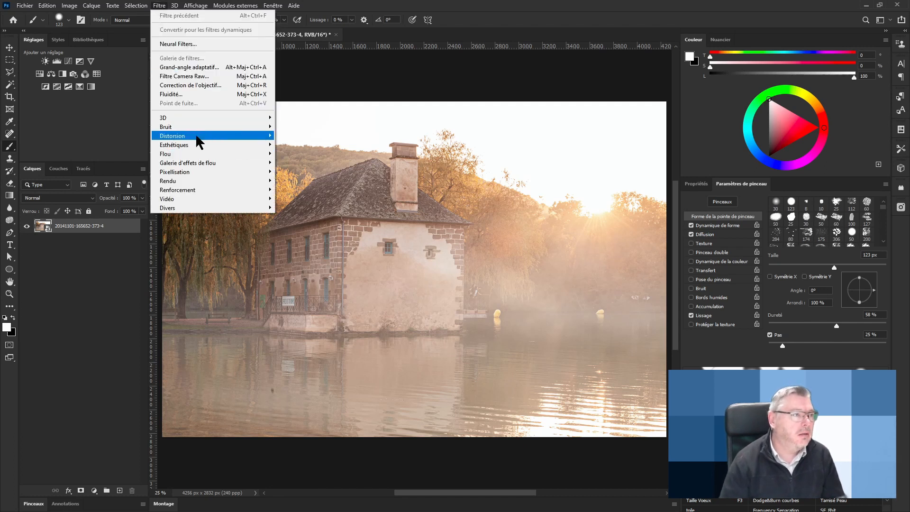
pyautogui.moveTo(203, 182)
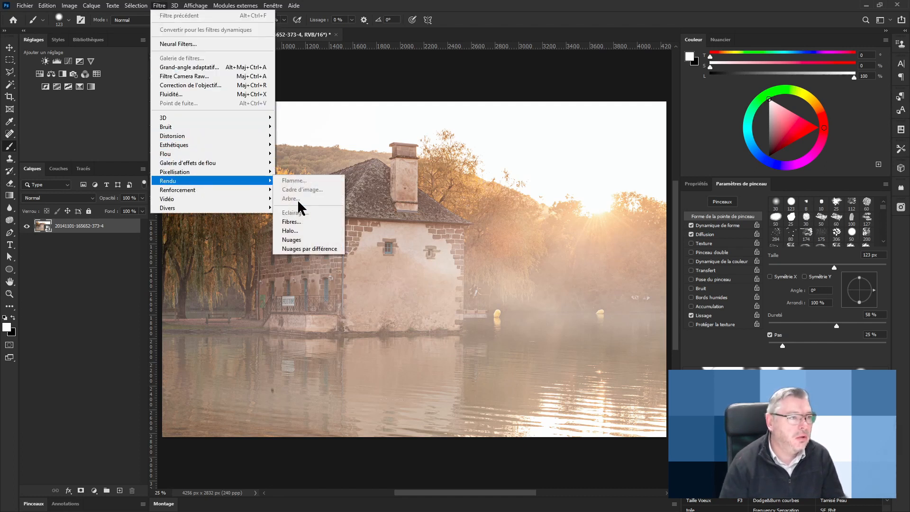
pyautogui.click(296, 231)
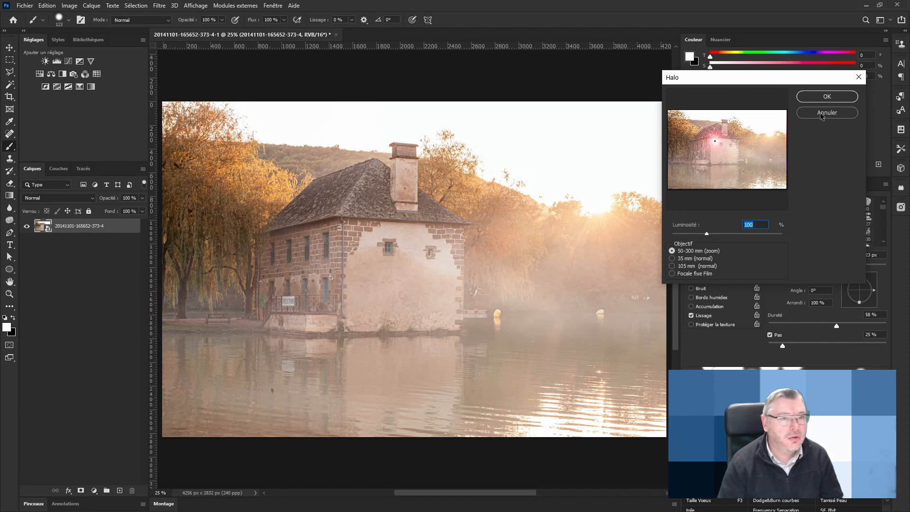
pyautogui.moveTo(716, 144); pyautogui.dragTo(771, 135)
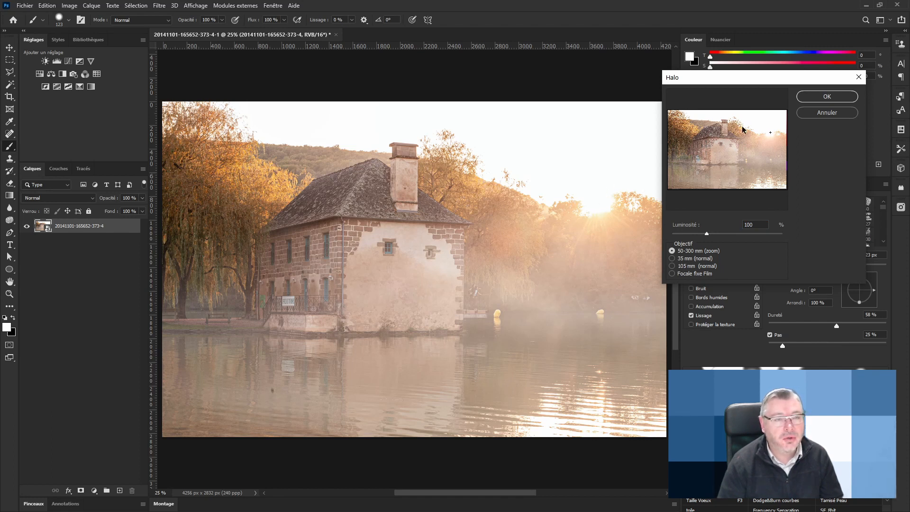
# Compare the halo lens types, choose 35 mm (normal), set the brightness to 110 % and apply the filter.
pyautogui.click(672, 259)
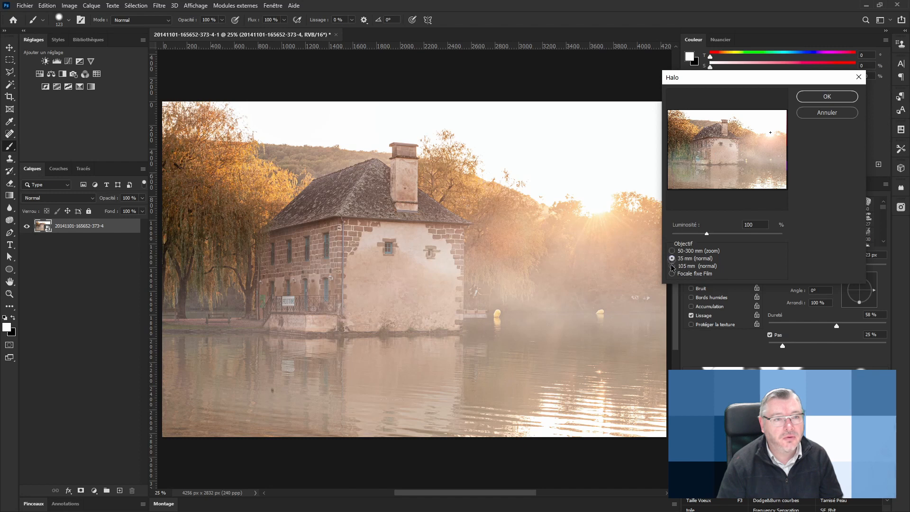
pyautogui.click(673, 251)
pyautogui.click(674, 259)
pyautogui.click(673, 267)
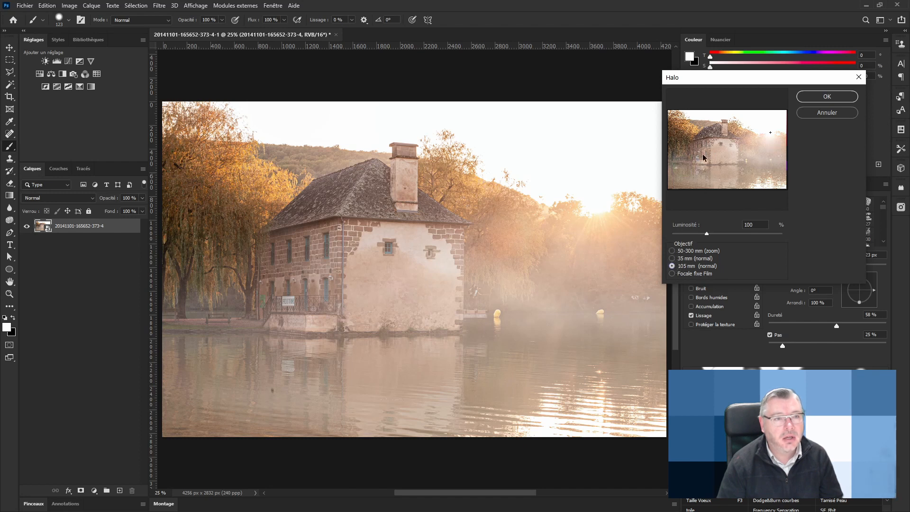
pyautogui.click(673, 251)
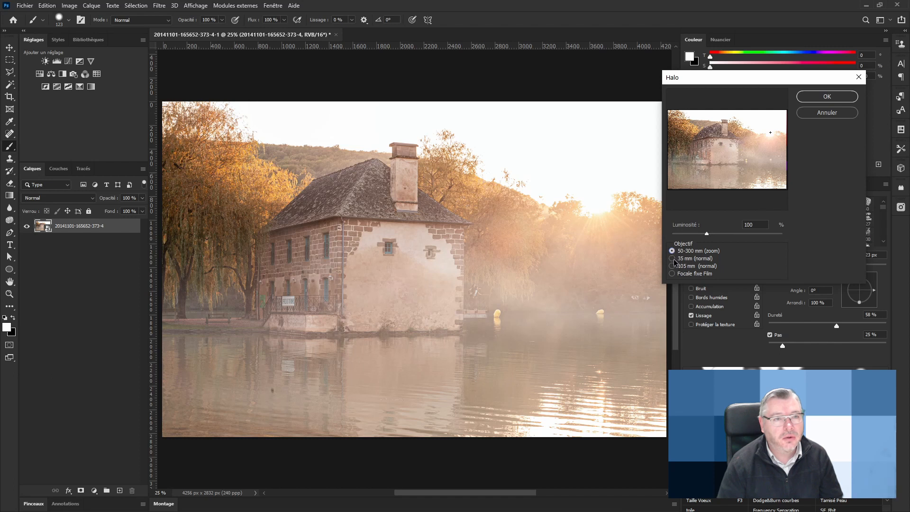
pyautogui.click(672, 273)
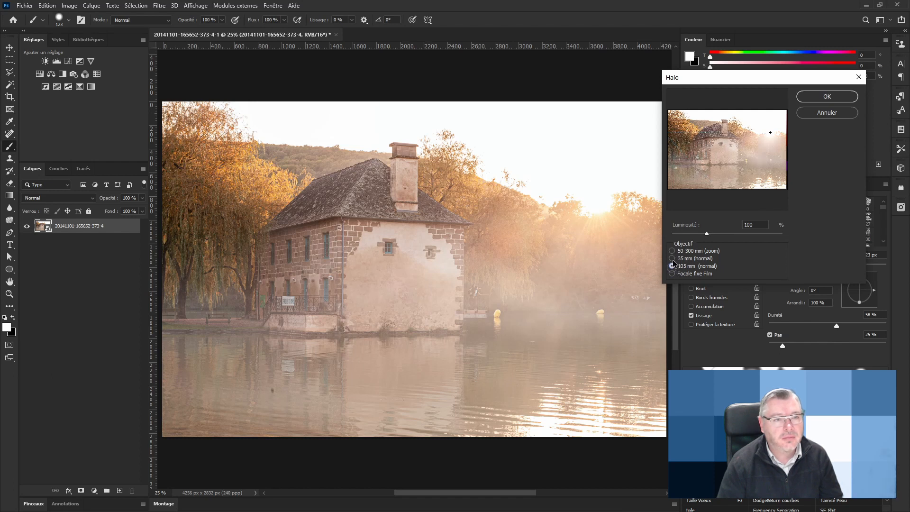
pyautogui.click(673, 258)
pyautogui.click(673, 251)
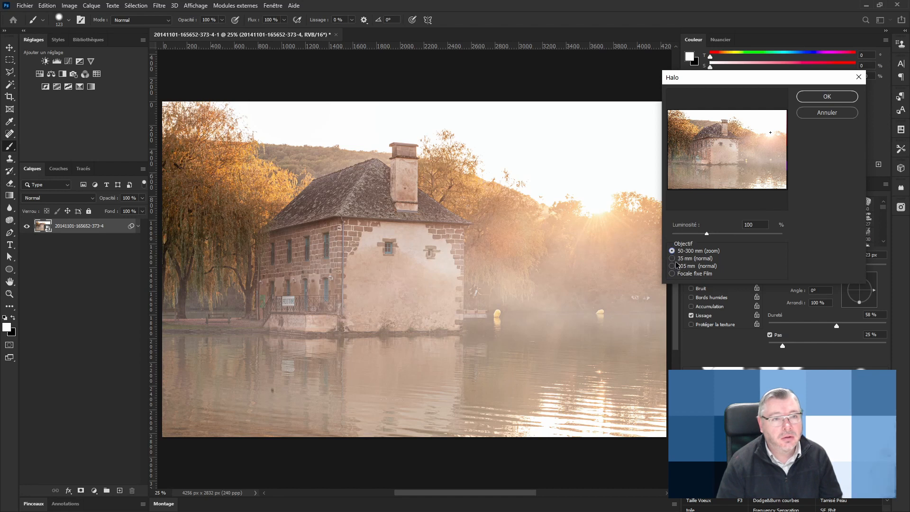
pyautogui.click(673, 258)
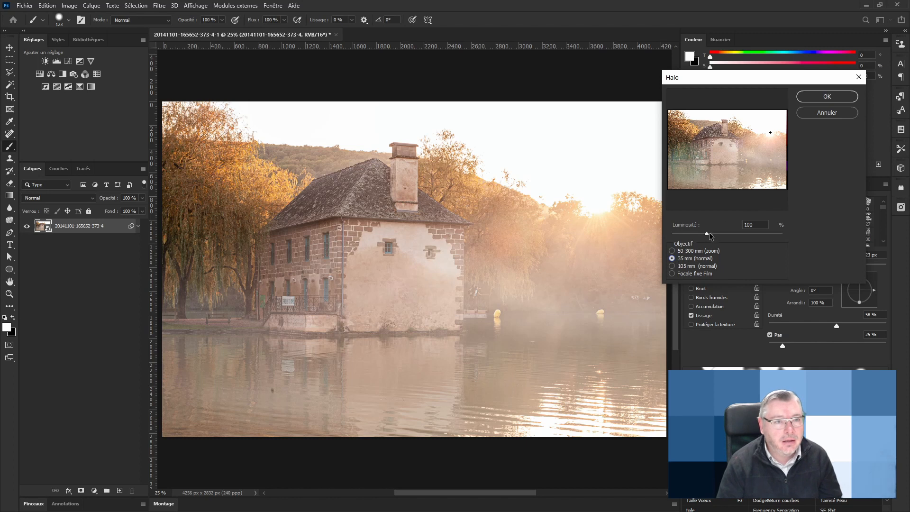
pyautogui.moveTo(707, 233)
pyautogui.mouseDown()
pyautogui.moveTo(717, 234)
pyautogui.moveTo(710, 232)
pyautogui.mouseUp()
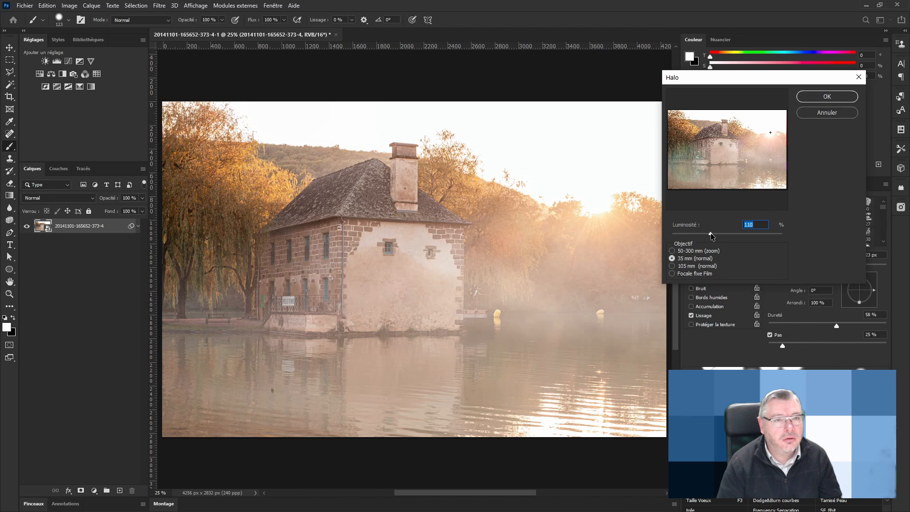
pyautogui.click(827, 97)
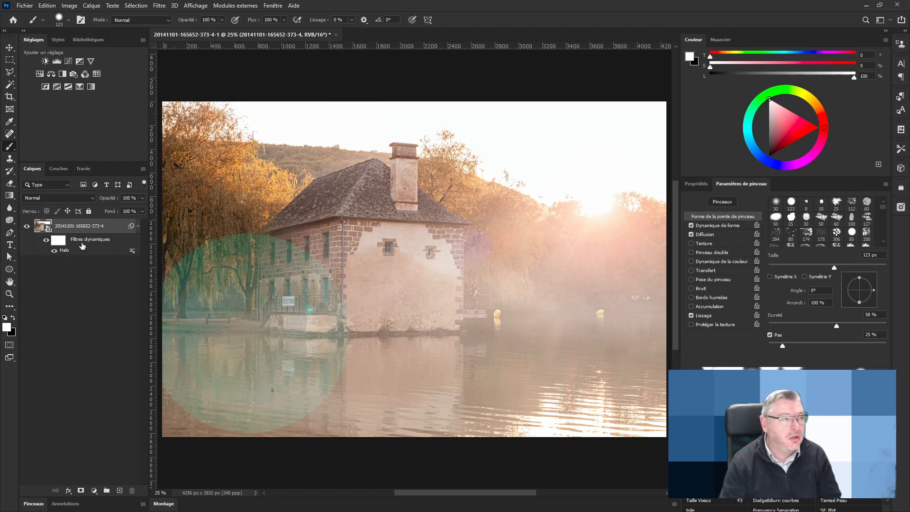
# Compare the photo with and without the Halo smart filter, and delete the filter from the layer.
pyautogui.click(54, 251)
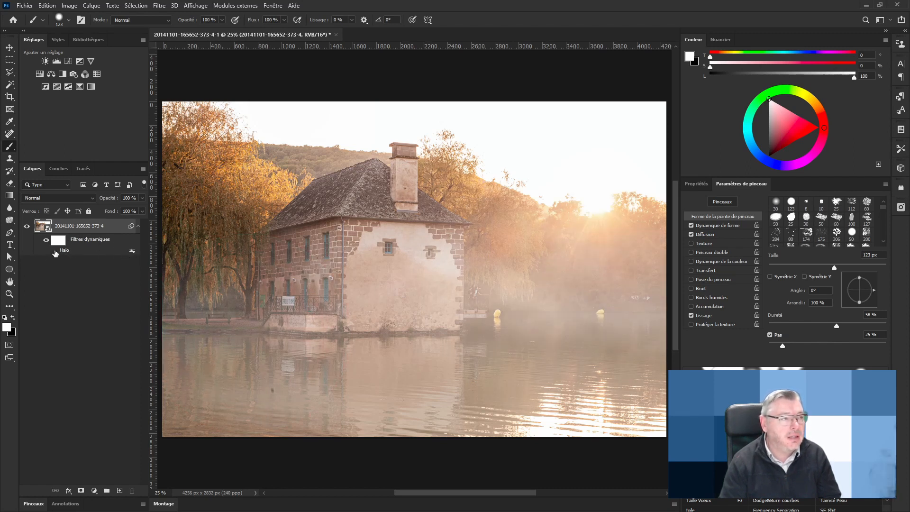
pyautogui.click(54, 250)
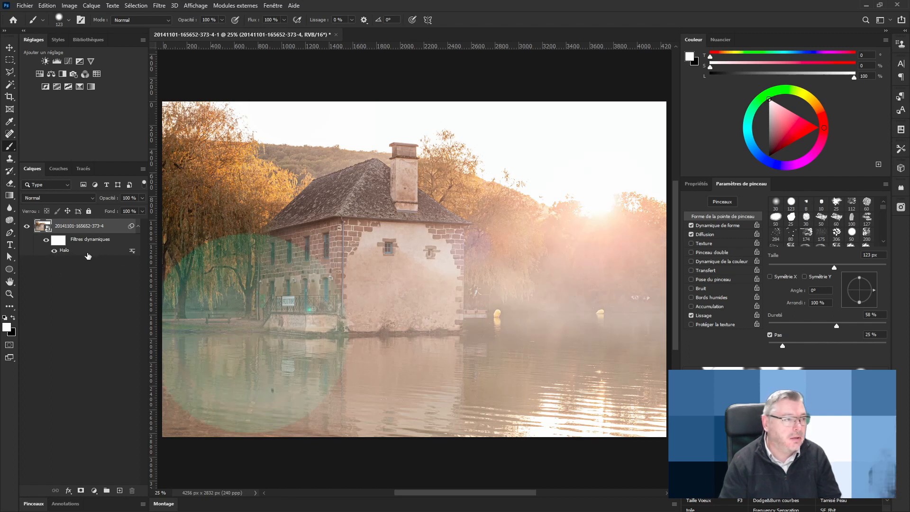
pyautogui.moveTo(126, 472); pyautogui.dragTo(132, 491)
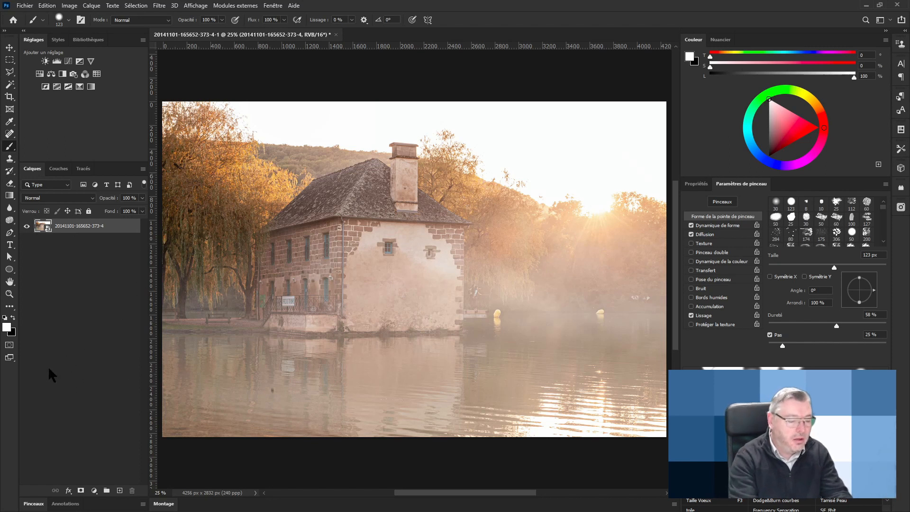
# Stamp the visible image onto a new layer and apply the Halo filter to it with the 35 mm lens at 110 % brightness.
pyautogui.hotkey('ctrl', 'shift', 'alt', 'n')
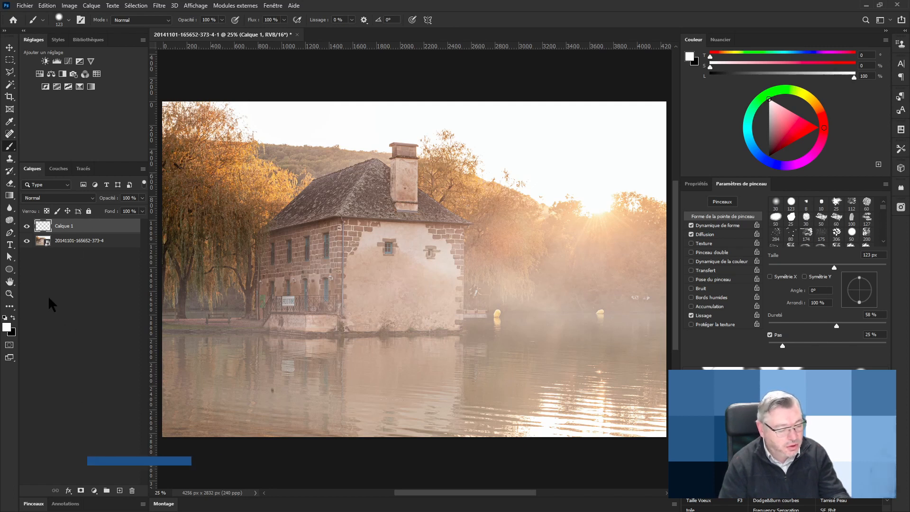
pyautogui.hotkey('ctrl', 'shift', 'alt', 'e')
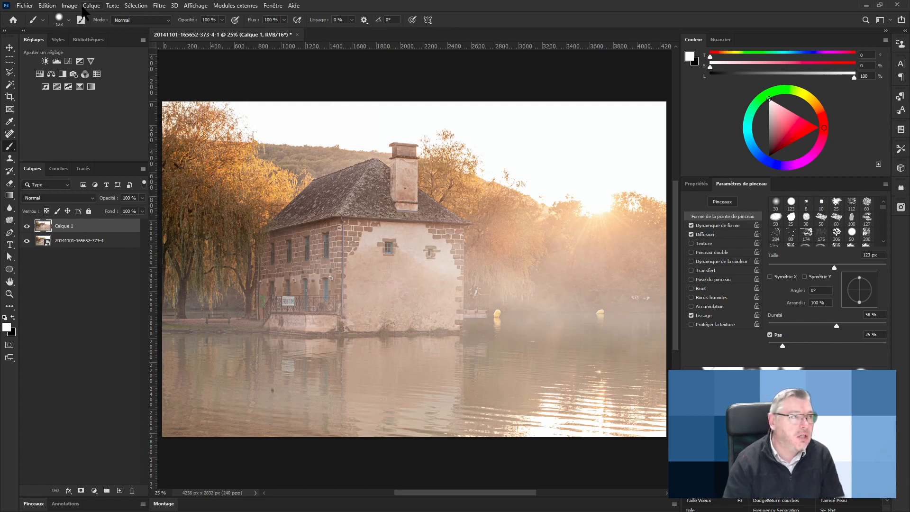
pyautogui.click(160, 6)
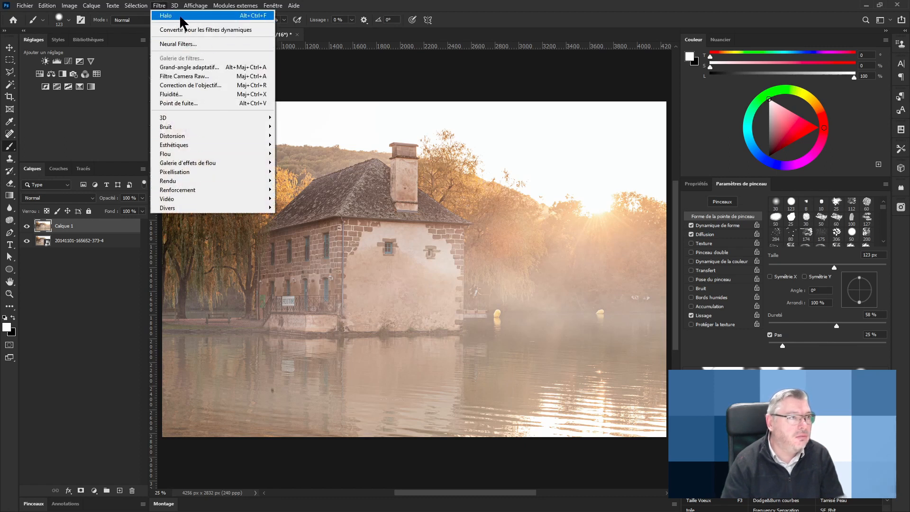
pyautogui.moveTo(185, 181)
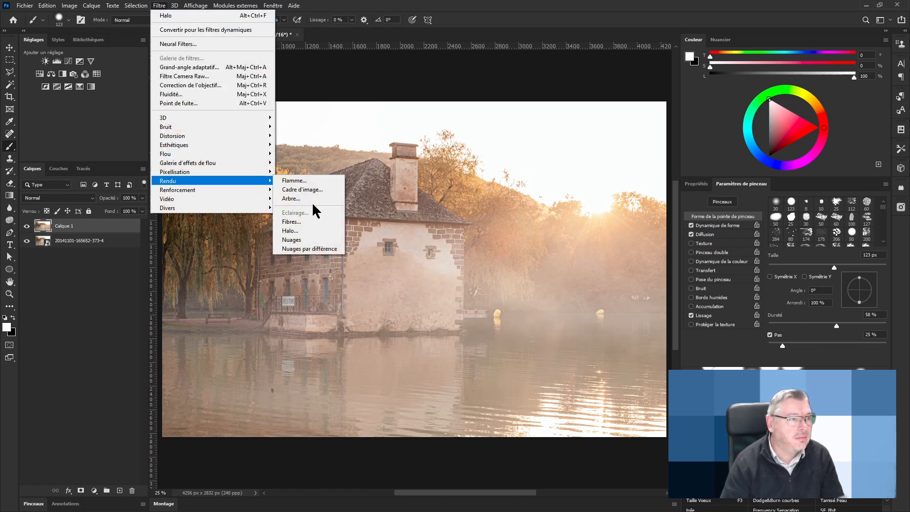
pyautogui.click(291, 231)
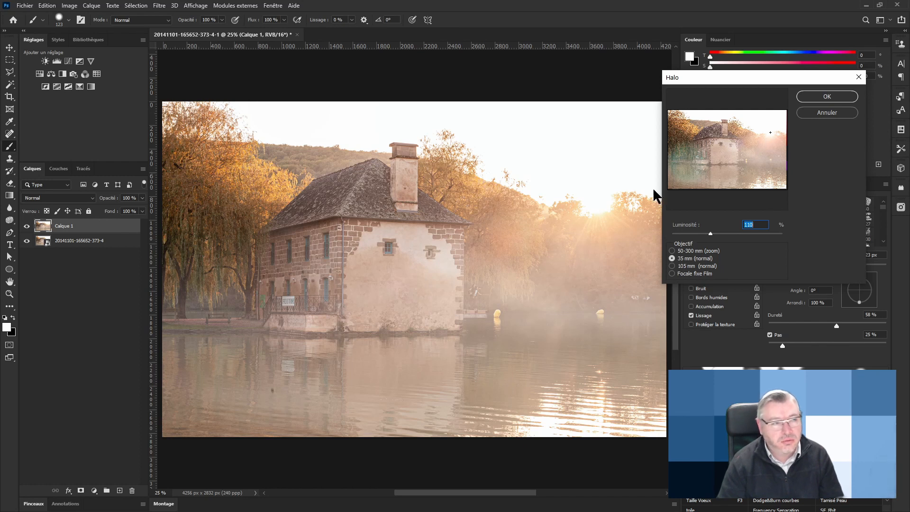
pyautogui.click(822, 97)
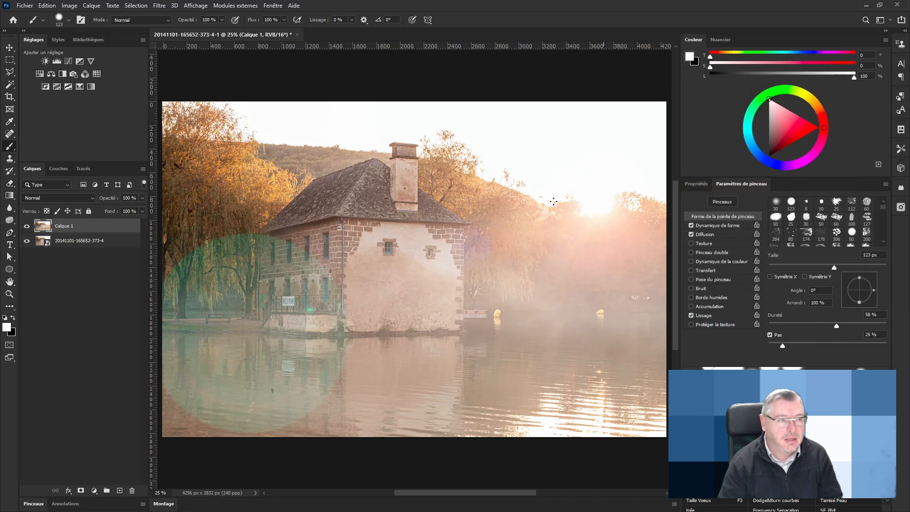
# Try to apply the Halo filter on a new empty layer, and delete that layer.
pyautogui.click(119, 490)
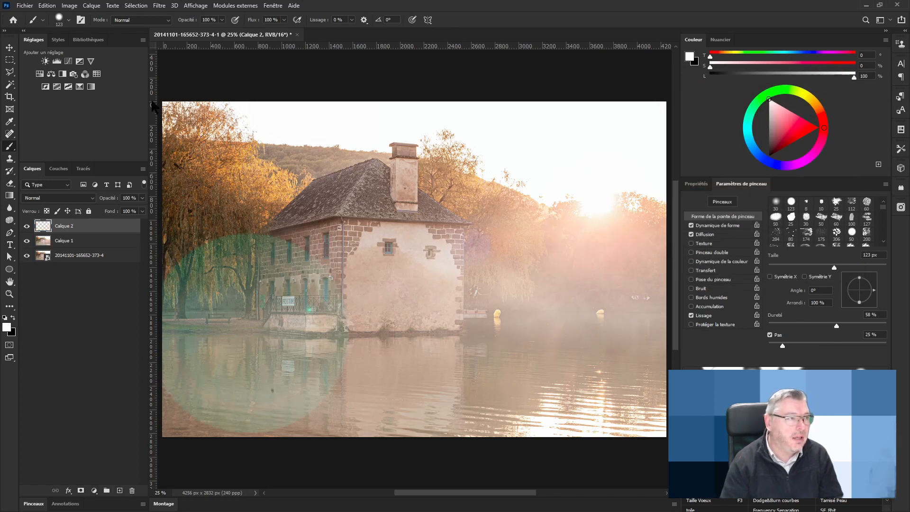
pyautogui.click(174, 5)
pyautogui.moveTo(159, 5)
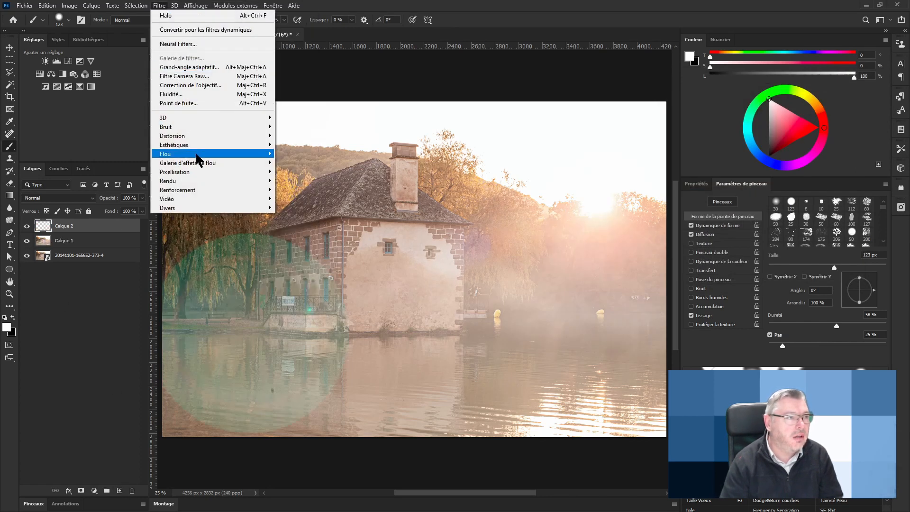
pyautogui.moveTo(199, 181)
pyautogui.click(295, 230)
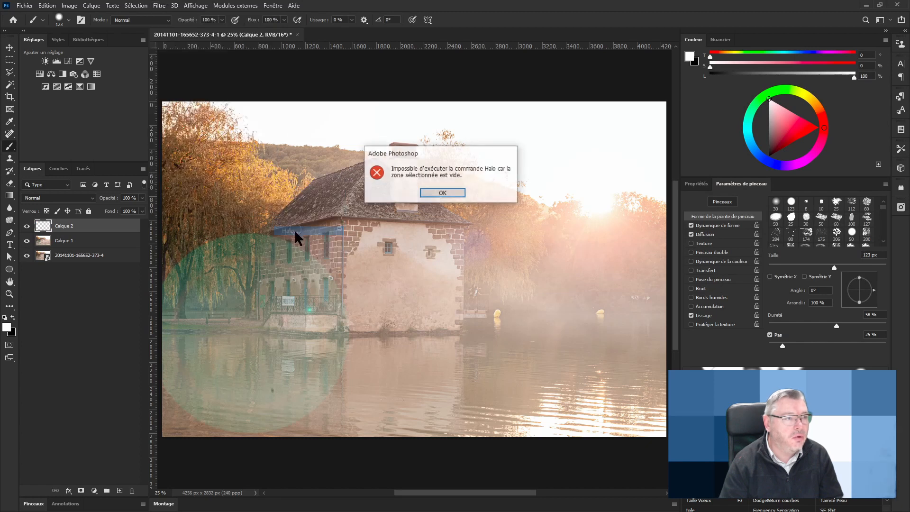
pyautogui.click(431, 192)
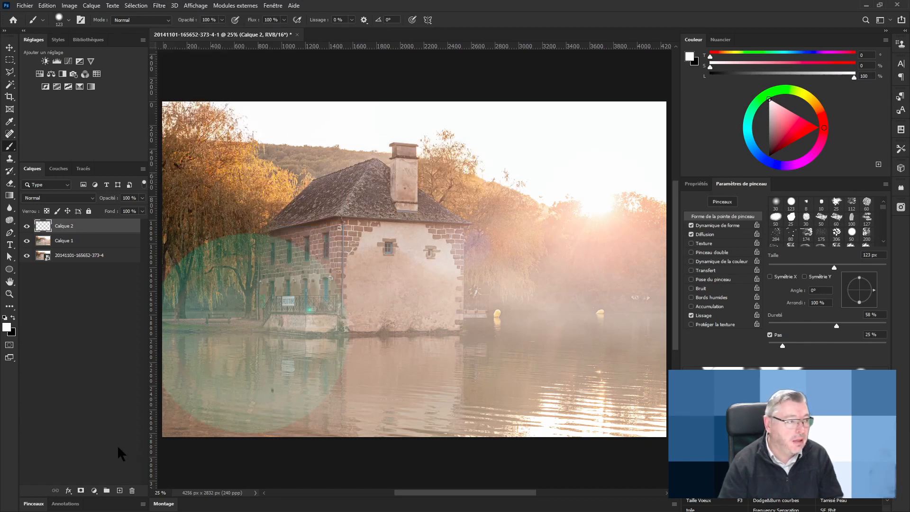
pyautogui.click(132, 490)
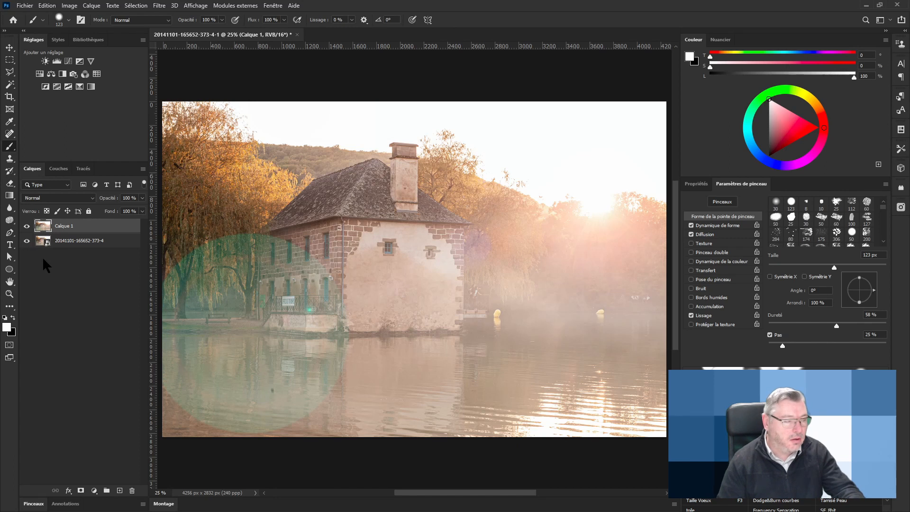
# Reset the colours to default, fill Calque 1 with black and reapply the last Halo filter to it.
pyautogui.press('d')
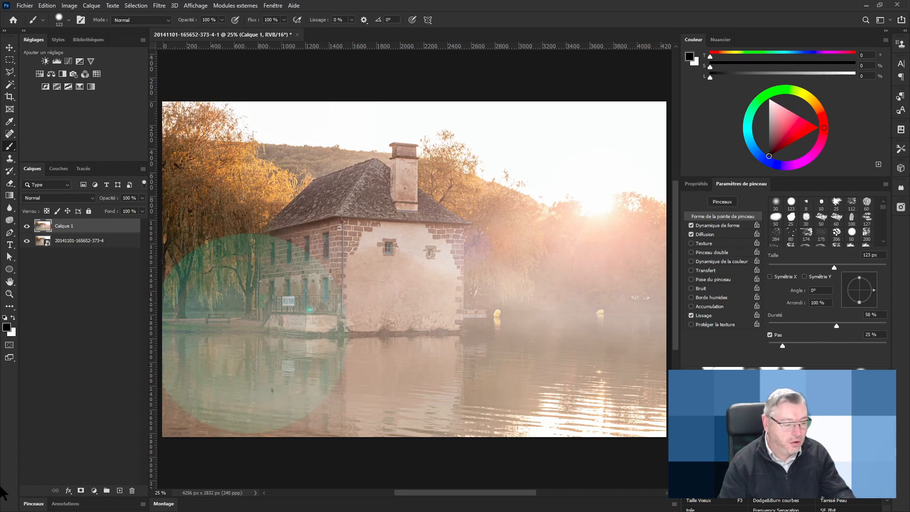
pyautogui.hotkey('alt', 'BackSpace')
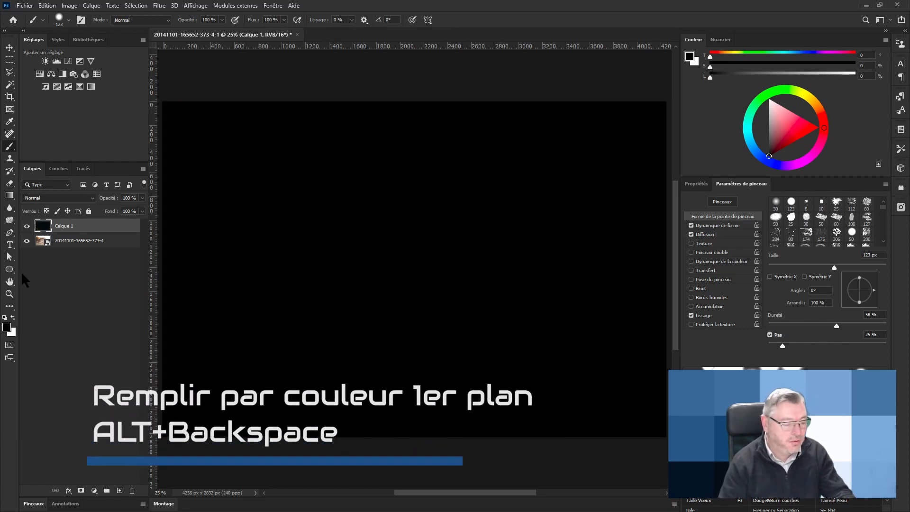
pyautogui.hotkey('ctrl', 'alt', 'f')
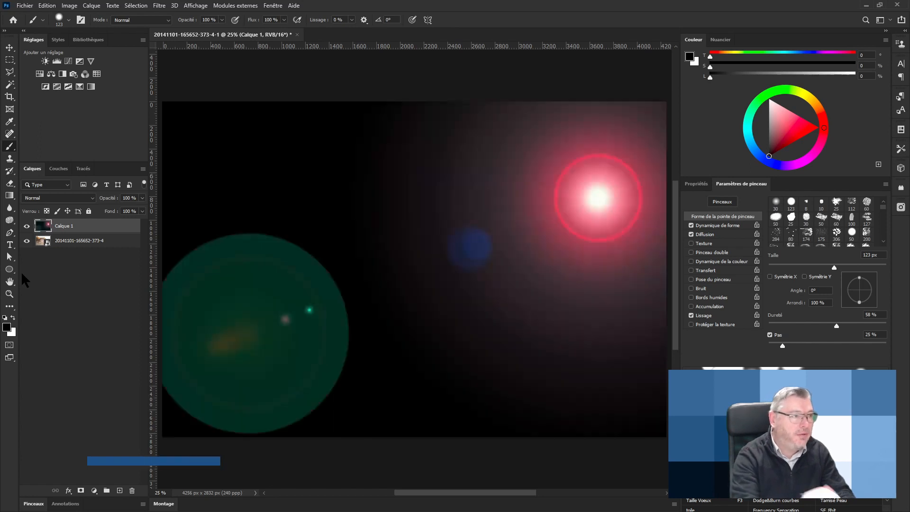
pyautogui.click(159, 6)
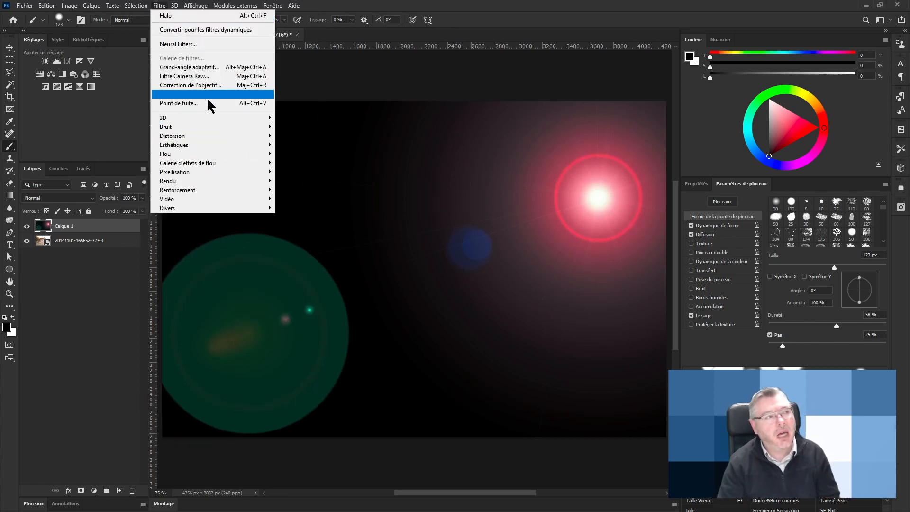
pyautogui.moveTo(220, 180)
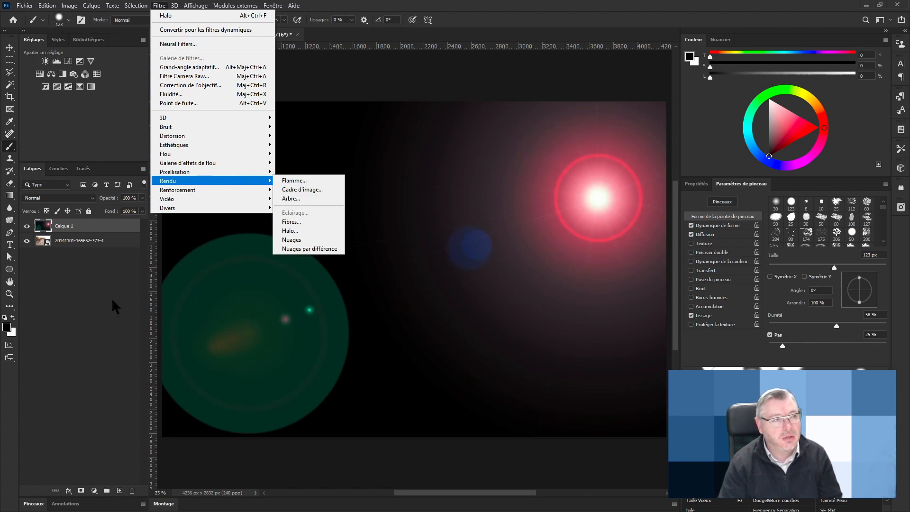
# Set the halo layer's blend mode to Superposition and lower its opacity to 85 %.
pyautogui.click(47, 197)
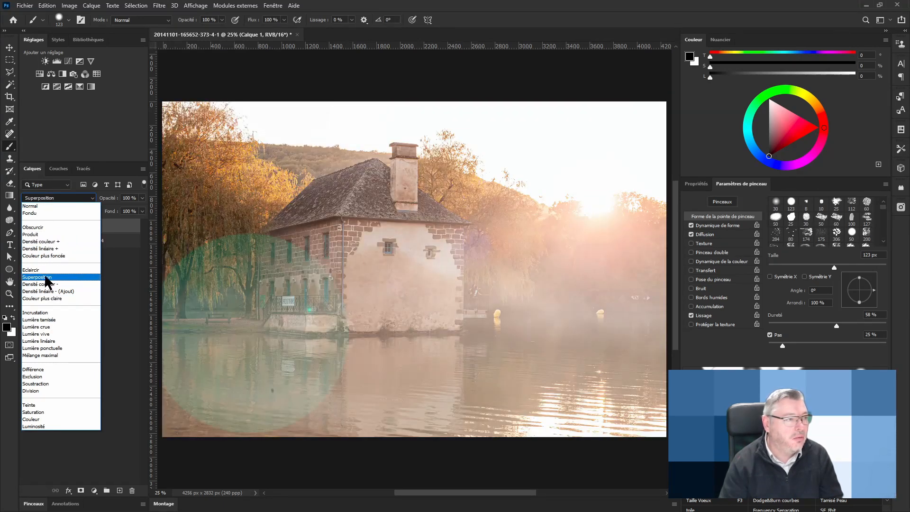
pyautogui.click(47, 277)
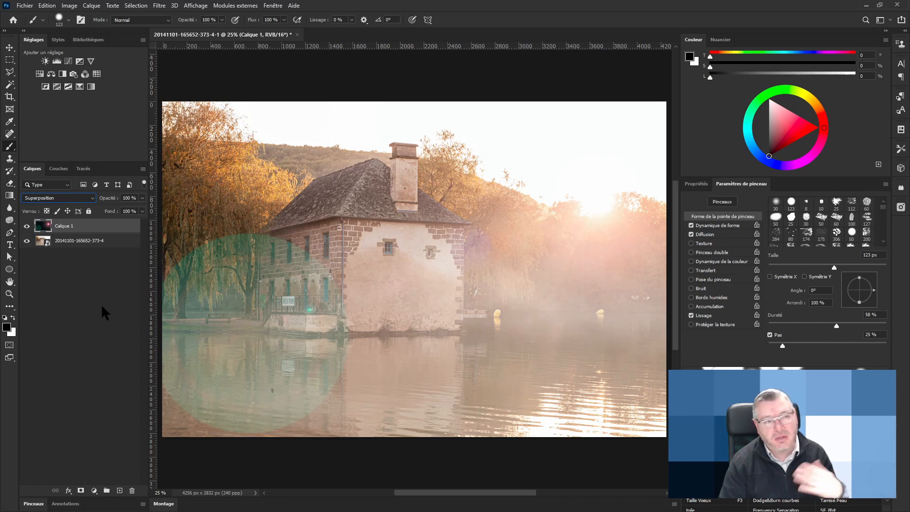
pyautogui.click(27, 227)
pyautogui.click(27, 227)
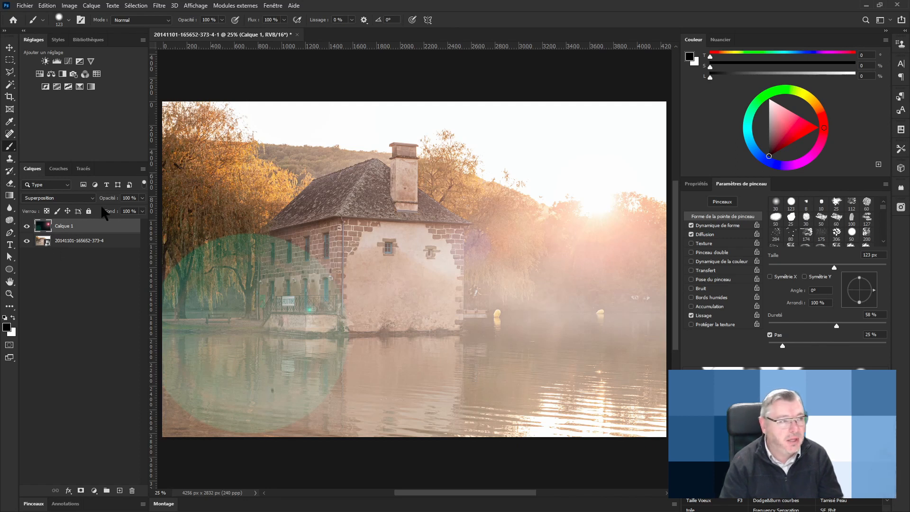
pyautogui.moveTo(110, 199); pyautogui.dragTo(101, 200)
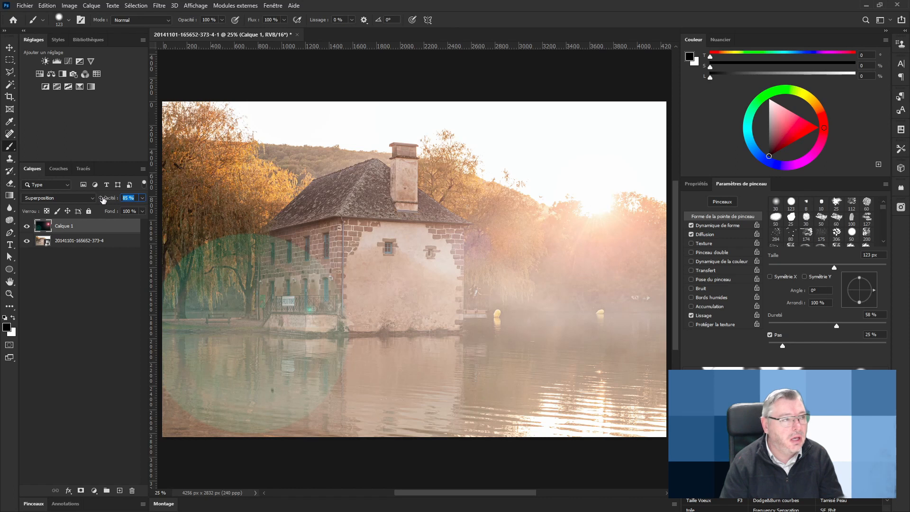
# Raise the Calque 1 halo layer's opacity to 90 % and add a layer mask to it.
pyautogui.moveTo(102, 200); pyautogui.dragTo(106, 200)
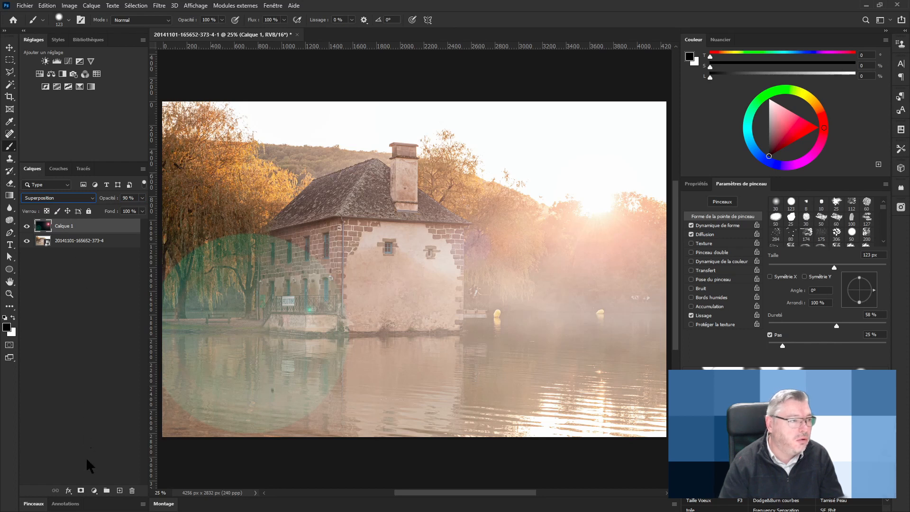
pyautogui.click(81, 491)
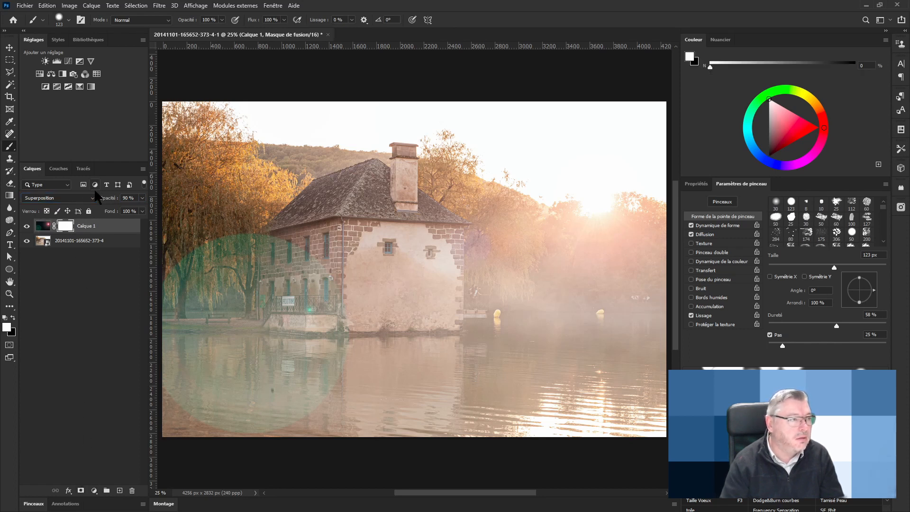
# Apply a linear white-to-black gradient on the Calque 1 mask from the facade's small window towards the house's lower-left corner, and compare before and after.
pyautogui.click(9, 195)
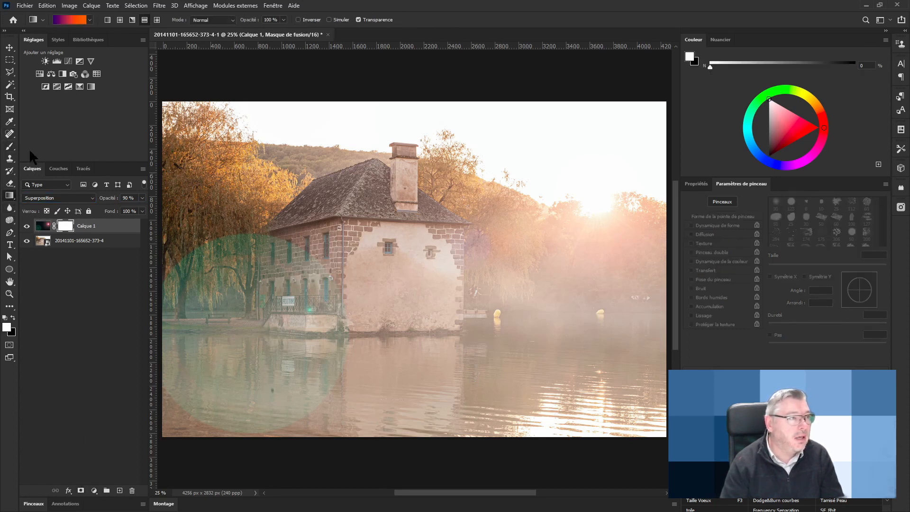
pyautogui.click(71, 20)
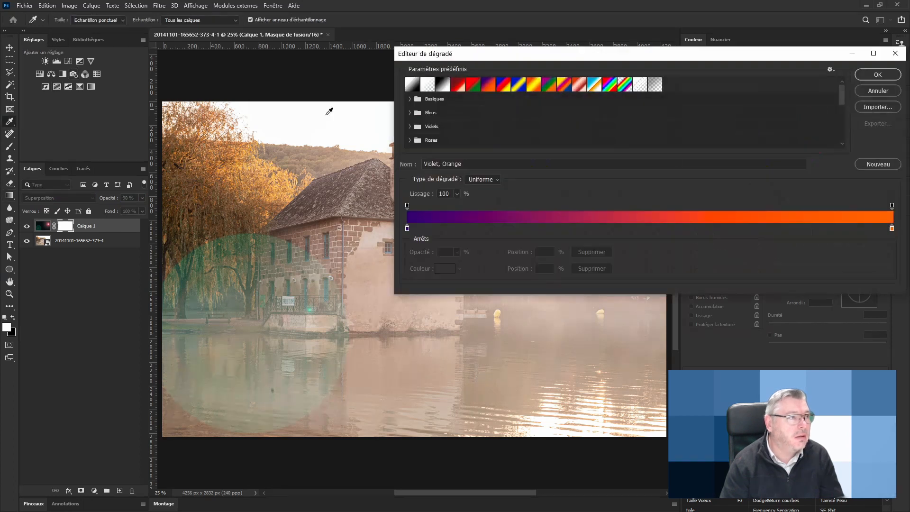
pyautogui.click(413, 85)
pyautogui.click(877, 74)
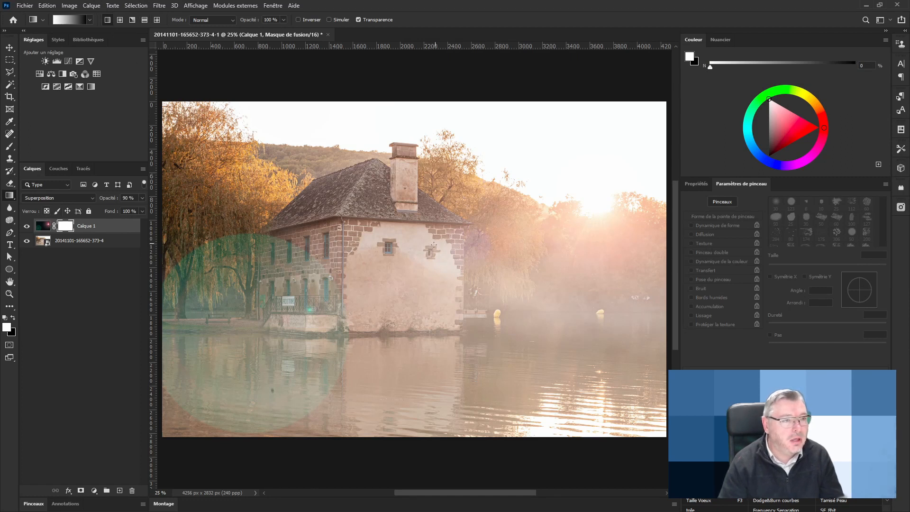
pyautogui.moveTo(433, 241); pyautogui.dragTo(278, 321)
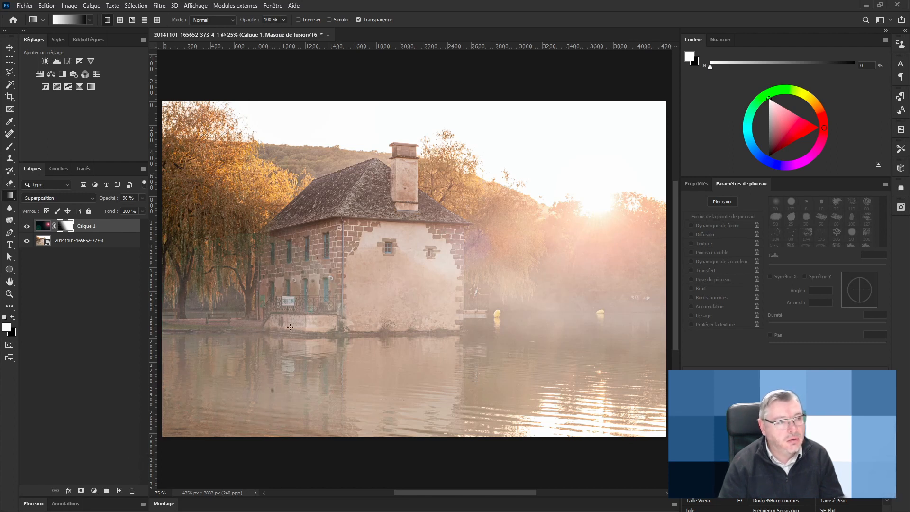
pyautogui.click(27, 226)
pyautogui.click(27, 227)
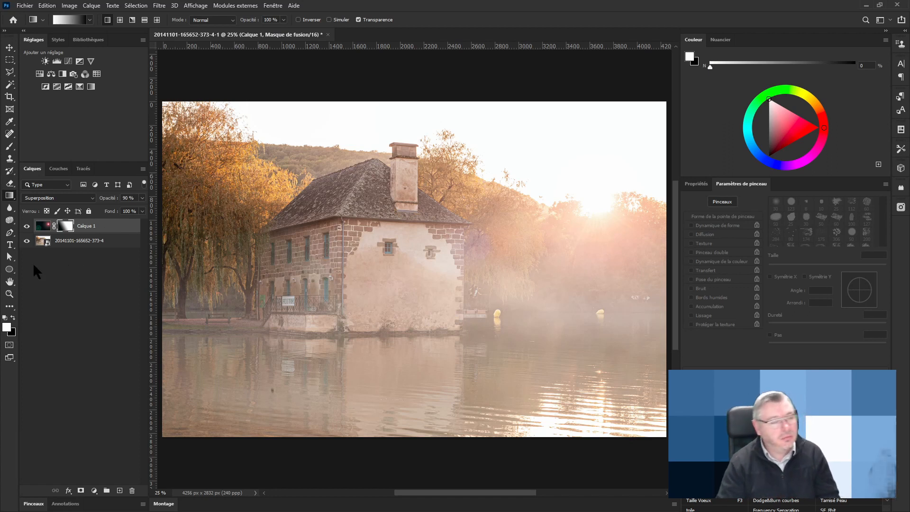
pyautogui.click(27, 226)
pyautogui.click(27, 226)
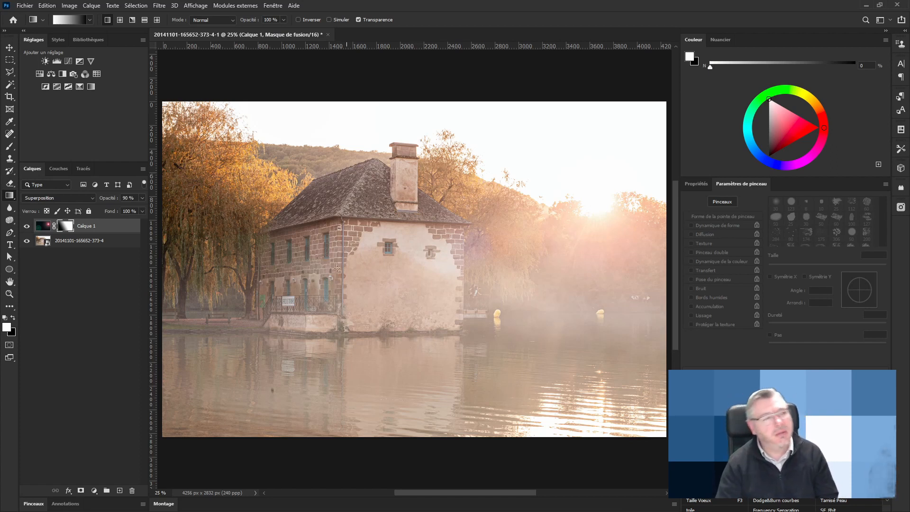
# Add a Curves adjustment layer directly above the photo layer and set its blend mode to Produit.
pyautogui.click(101, 245)
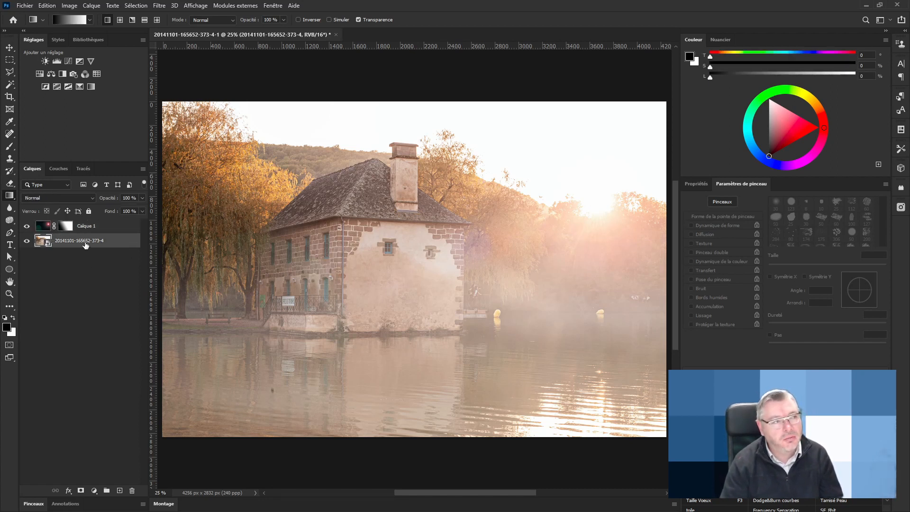
pyautogui.click(68, 61)
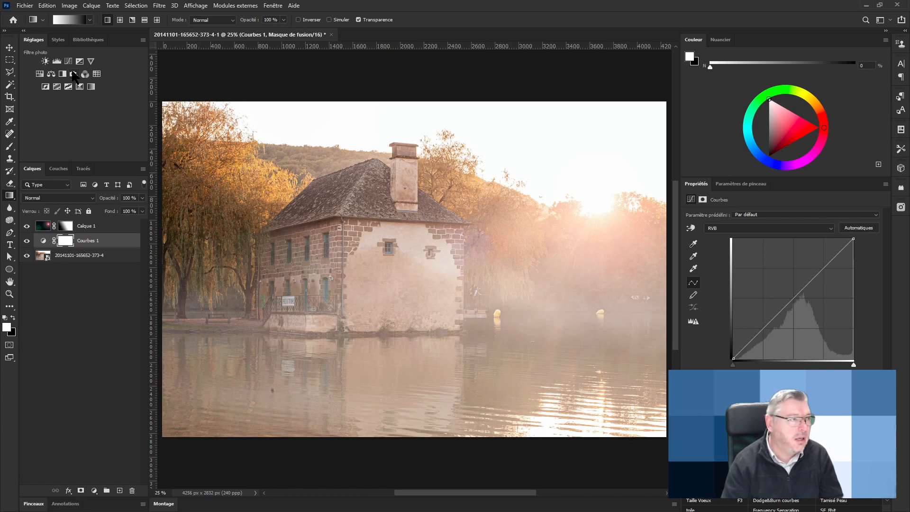
pyautogui.click(46, 198)
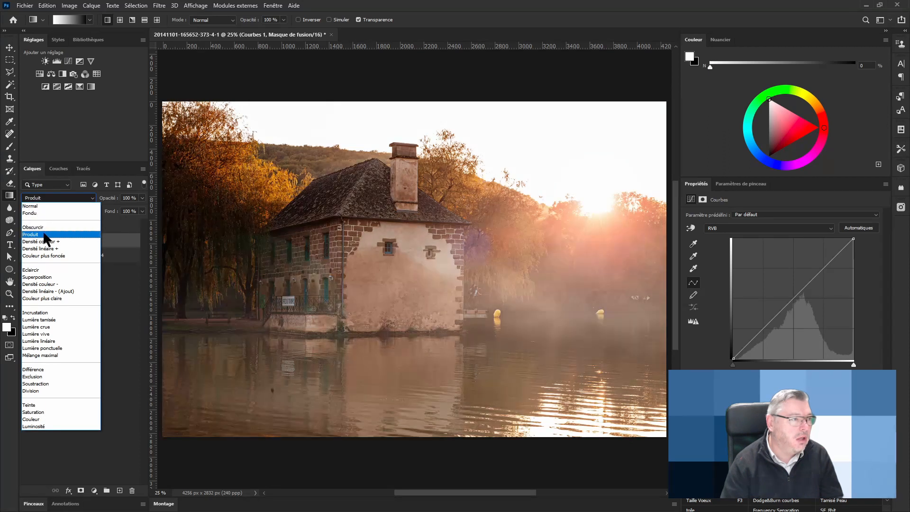
pyautogui.click(58, 233)
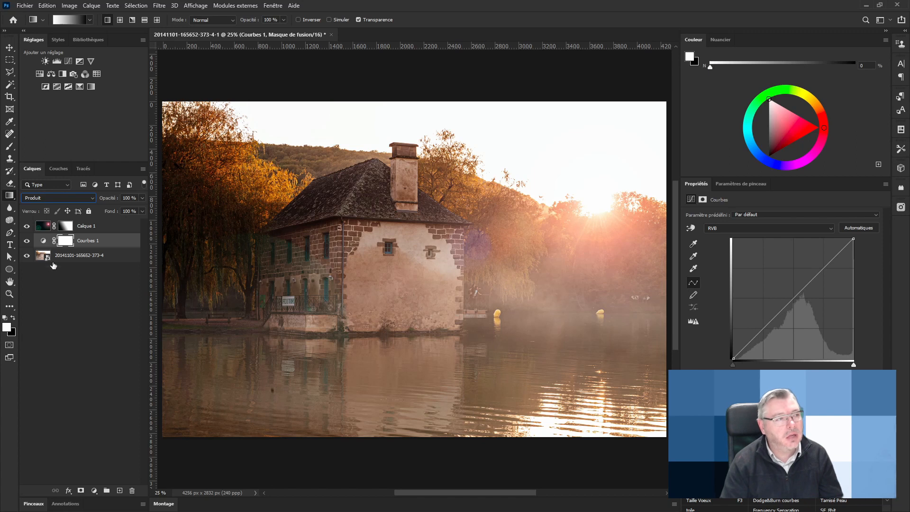
pyautogui.click(27, 226)
pyautogui.click(29, 227)
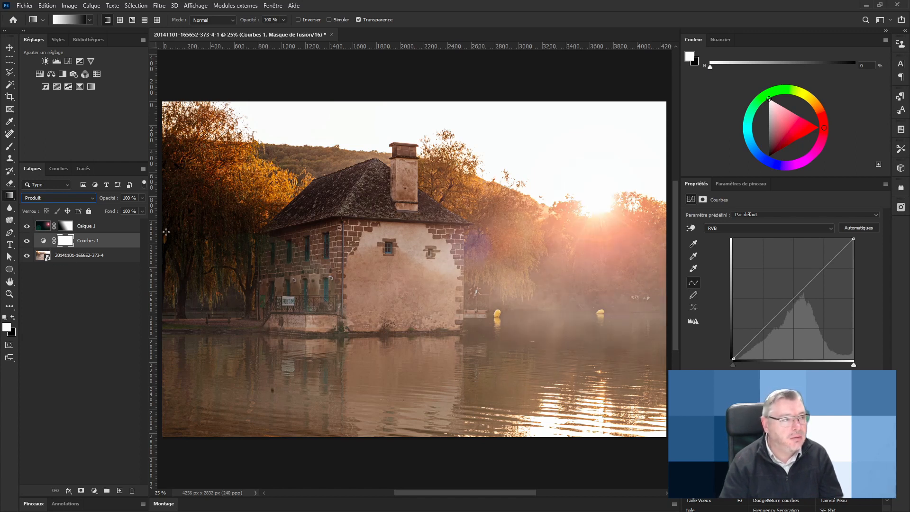
# Lower the Courbes 1 layer's opacity to 61 % and compare the image with and without it.
pyautogui.click(71, 230)
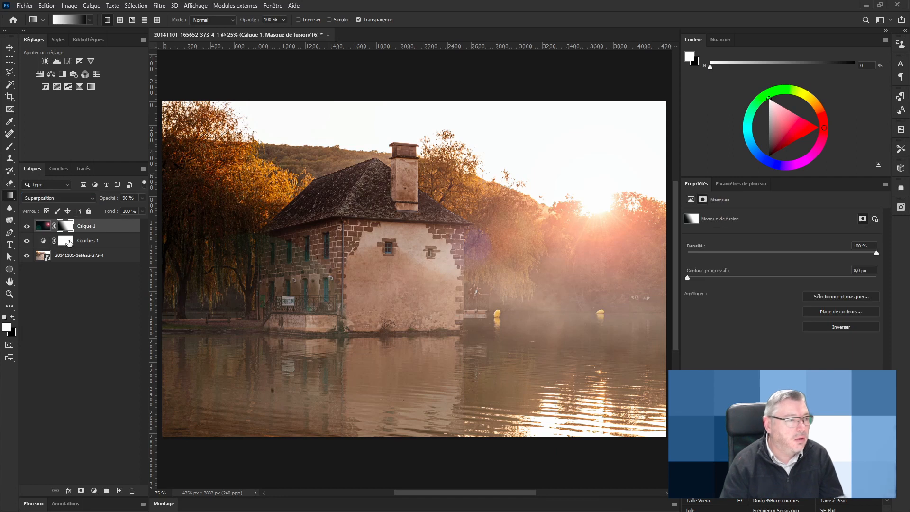
pyautogui.click(67, 242)
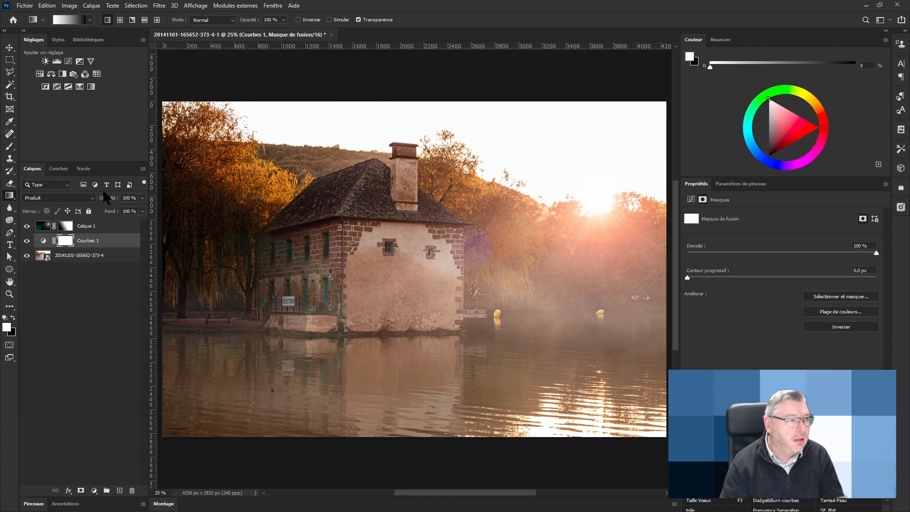
pyautogui.moveTo(110, 200); pyautogui.dragTo(93, 197)
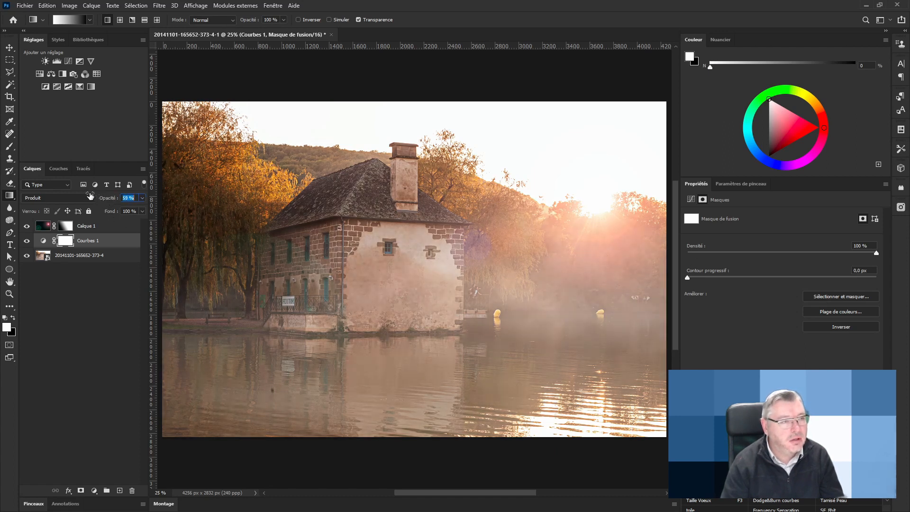
pyautogui.moveTo(90, 195); pyautogui.dragTo(91, 196)
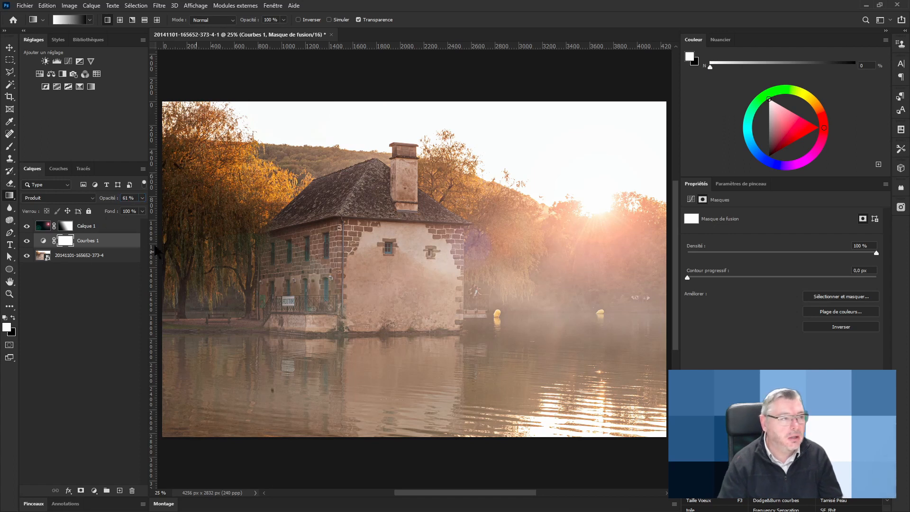
pyautogui.click(27, 241)
pyautogui.click(27, 240)
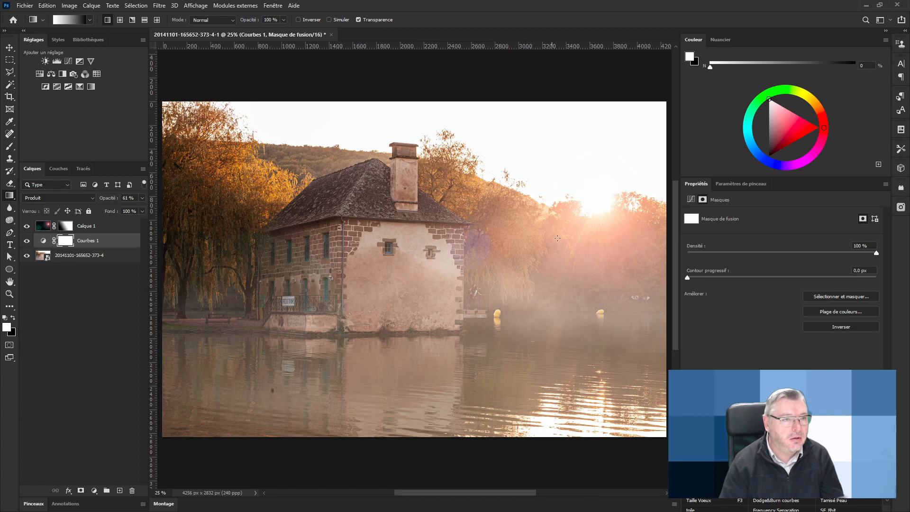
# Duplicate the Calque 1 halo layer and set the copy's opacity to 50 %.
pyautogui.click(112, 227)
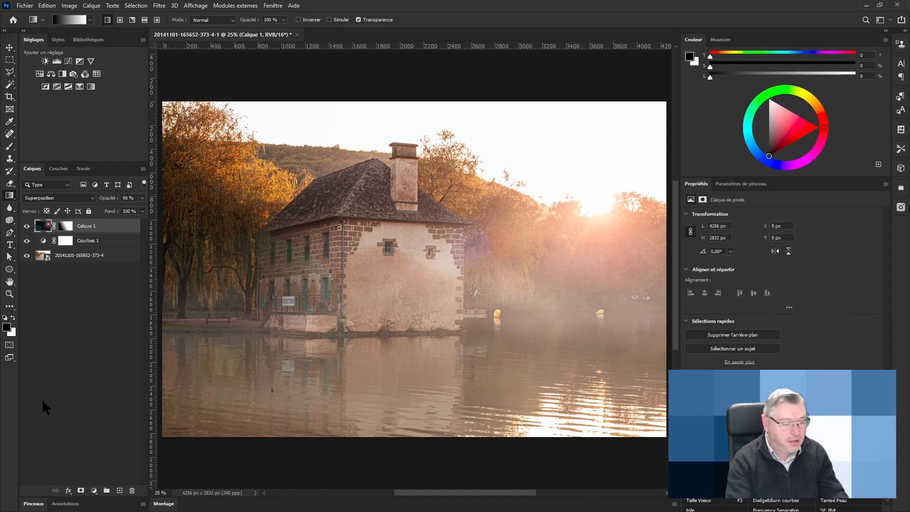
pyautogui.hotkey('ctrl', 'j')
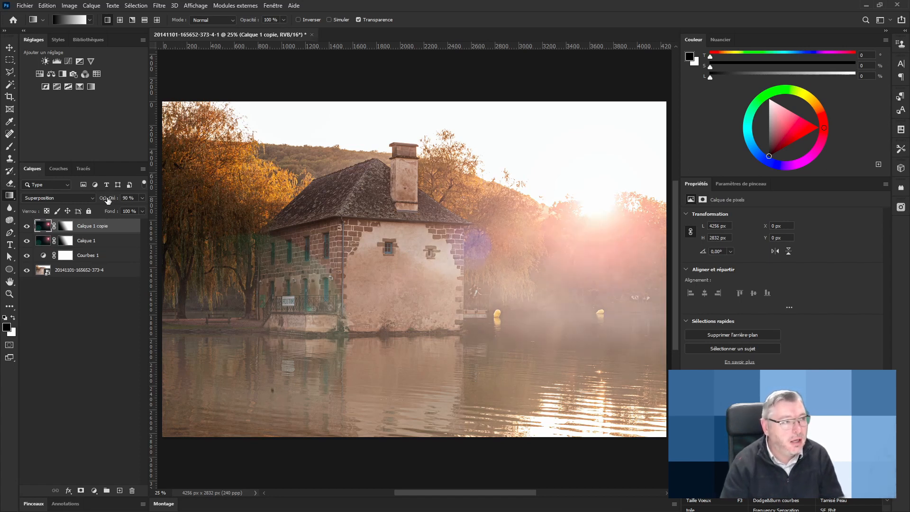
pyautogui.moveTo(108, 199); pyautogui.dragTo(85, 200)
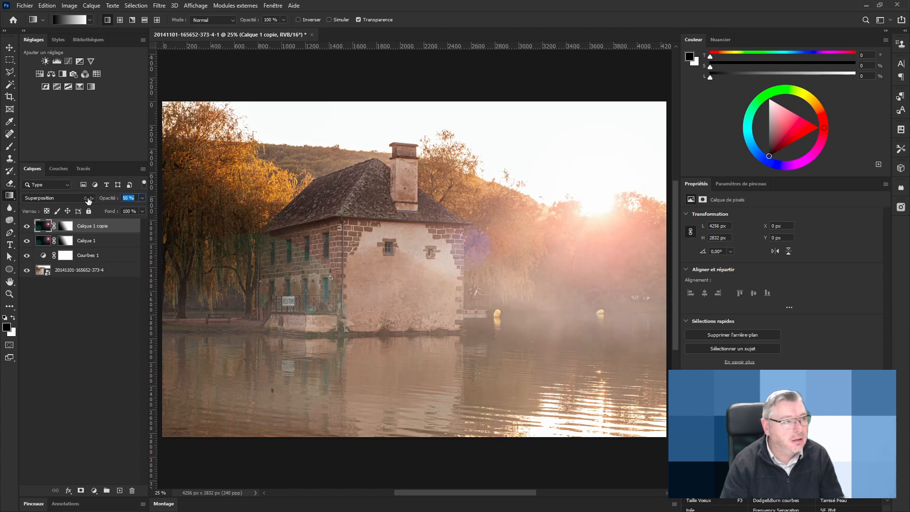
pyautogui.moveTo(27, 226)
pyautogui.mouseDown()
pyautogui.moveTo(27, 241)
pyautogui.moveTo(27, 226)
pyautogui.mouseUp()
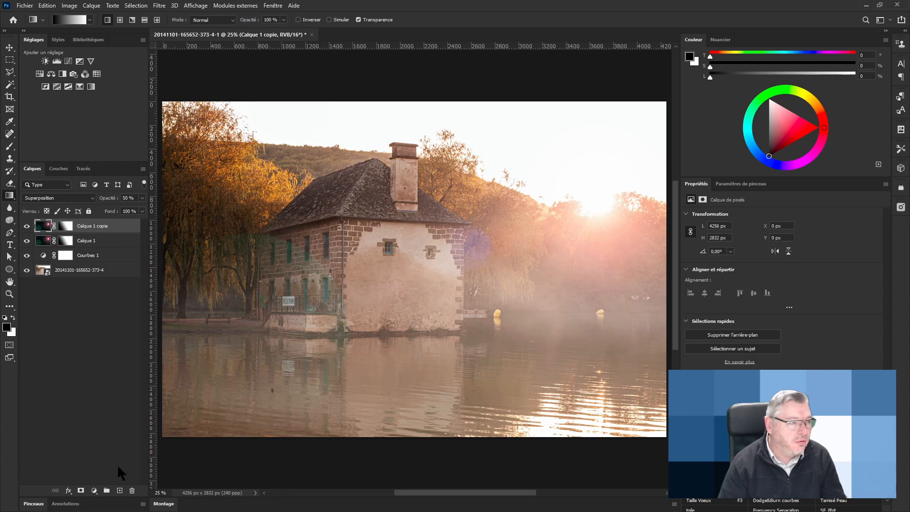
# Add a second Curves adjustment layer on top in Superposition blend mode and invert its mask to black.
pyautogui.click(68, 61)
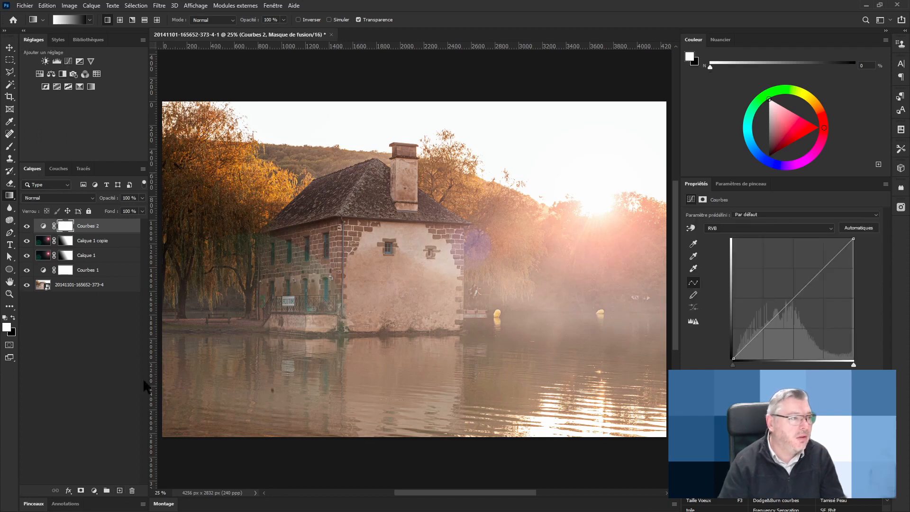
pyautogui.click(47, 198)
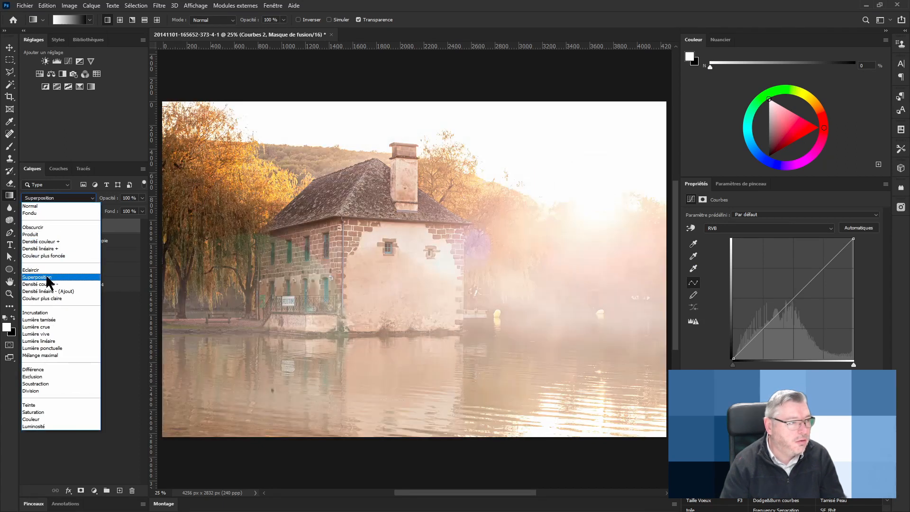
pyautogui.click(47, 277)
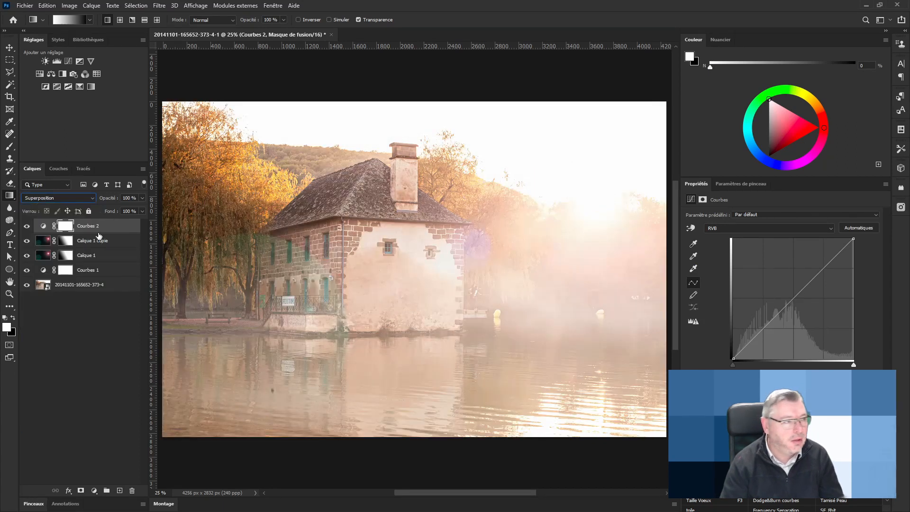
pyautogui.click(66, 227)
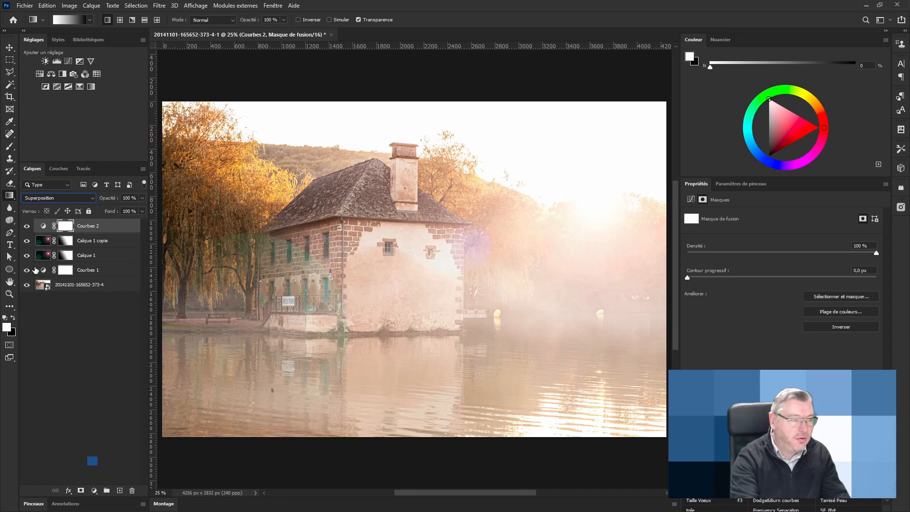
pyautogui.hotkey('ctrl', 'i')
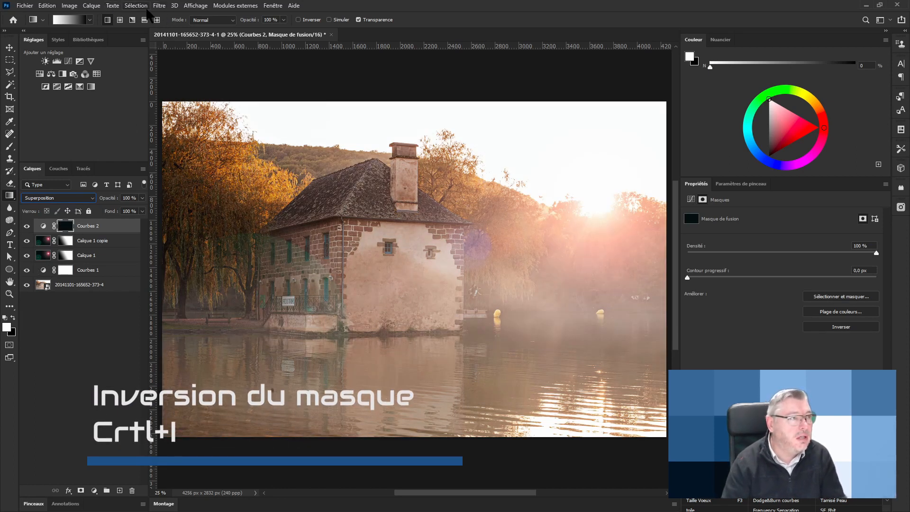
pyautogui.click(71, 6)
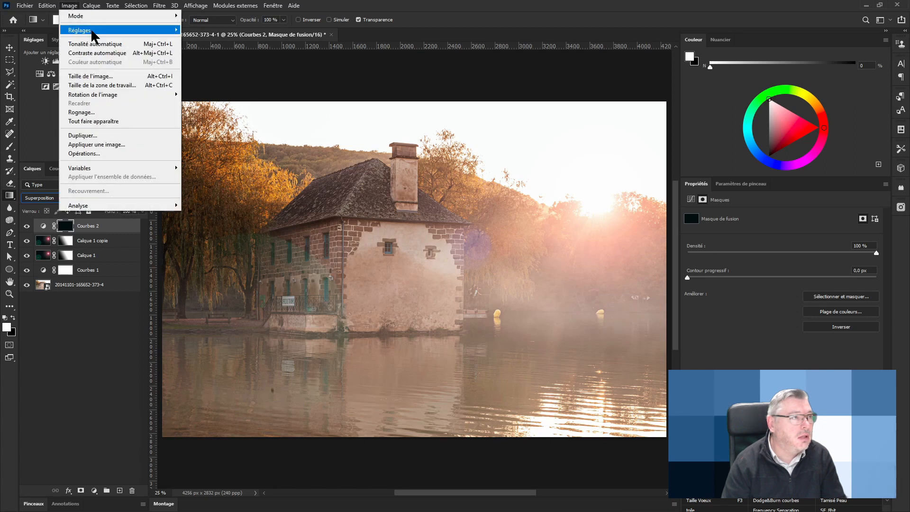
pyautogui.moveTo(95, 30)
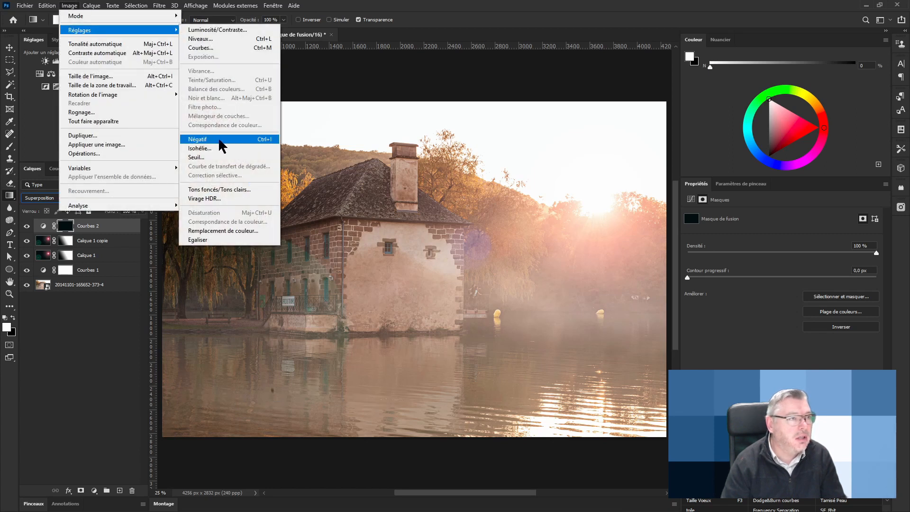
pyautogui.click(54, 333)
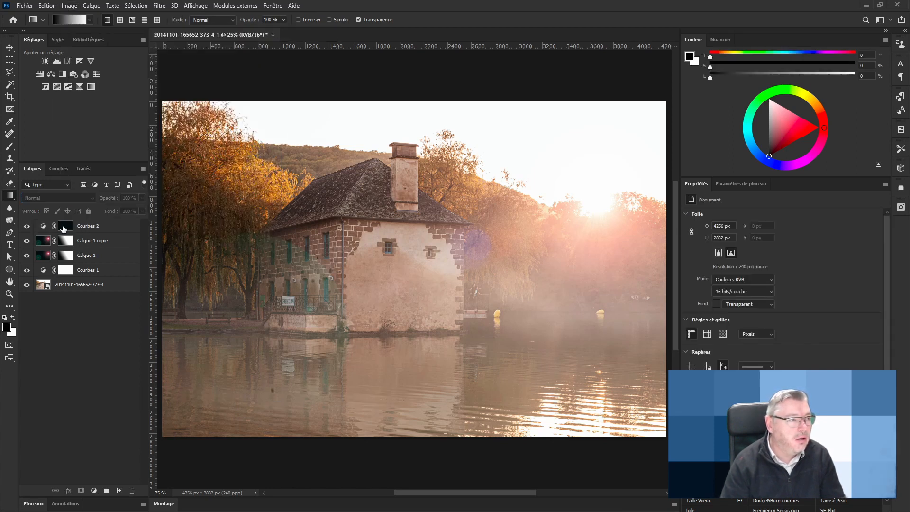
# Target the Courbes 2 mask and choose the soft round brush with 0 % hardness and white paint.
pyautogui.click(64, 227)
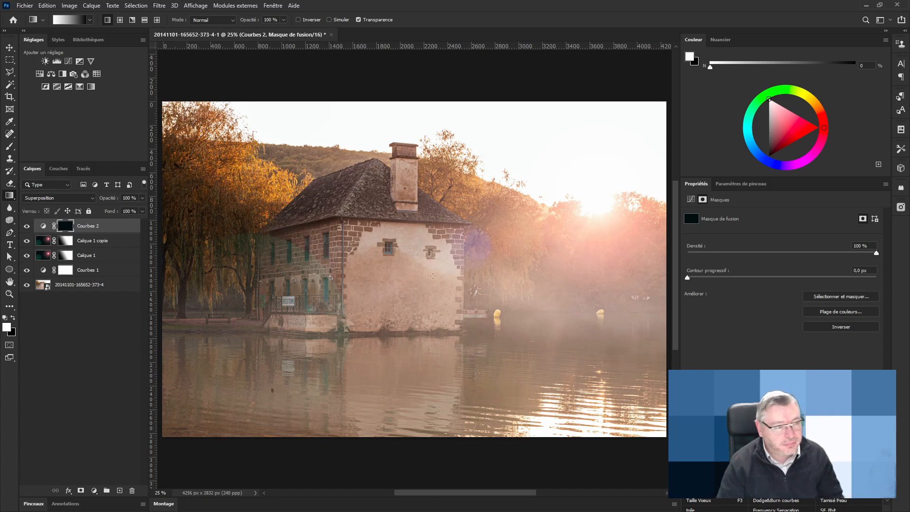
pyautogui.click(9, 145)
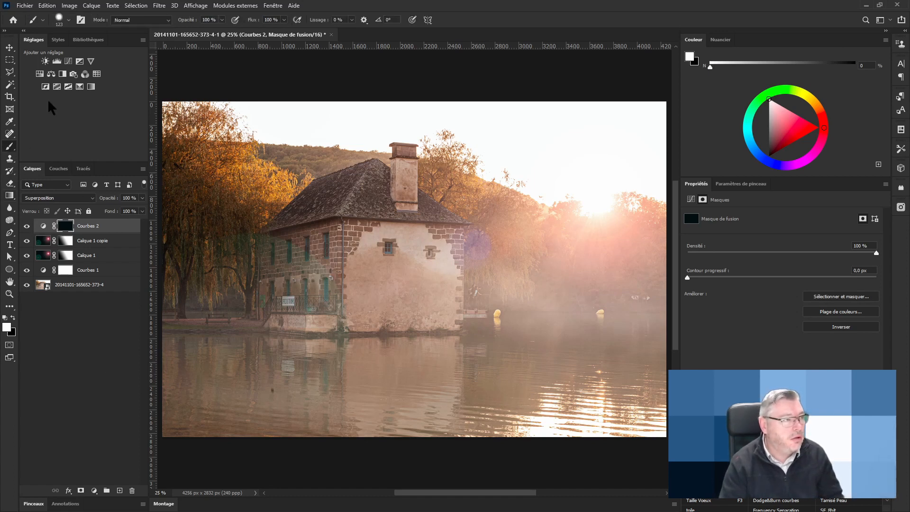
pyautogui.click(68, 20)
pyautogui.click(38, 149)
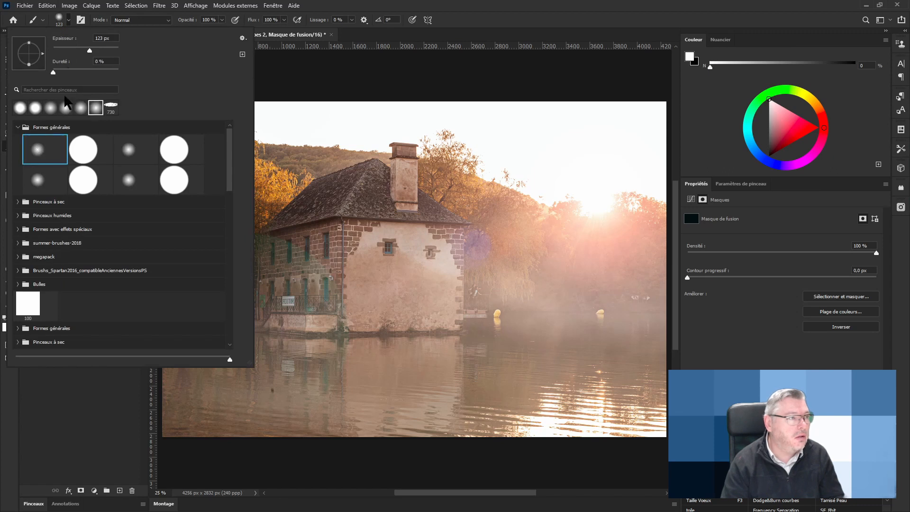
pyautogui.click(56, 429)
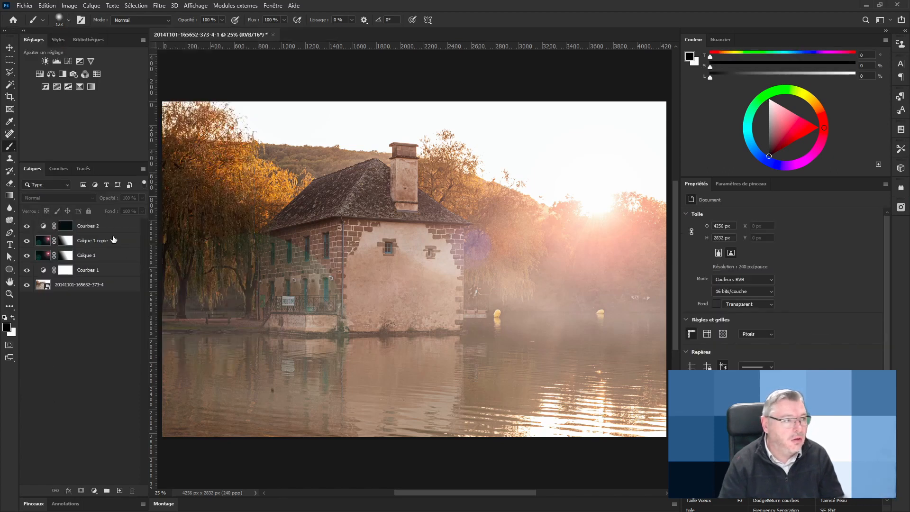
pyautogui.click(65, 226)
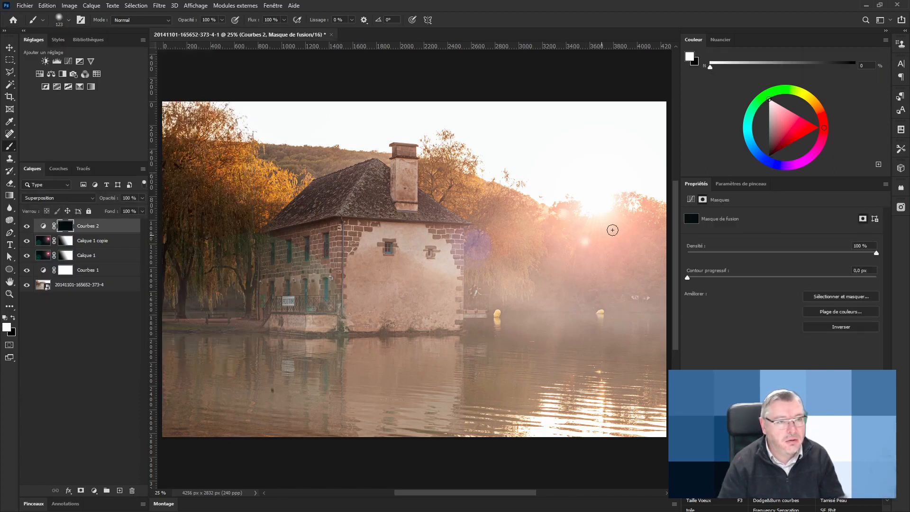
# Dab individual soft white spots on the Courbes 2 mask in the misty area just below the sun.
pyautogui.click(556, 233)
pyautogui.click(534, 219)
pyautogui.click(593, 265)
pyautogui.moveTo(605, 240); pyautogui.dragTo(610, 247)
pyautogui.click(620, 224)
pyautogui.click(563, 250)
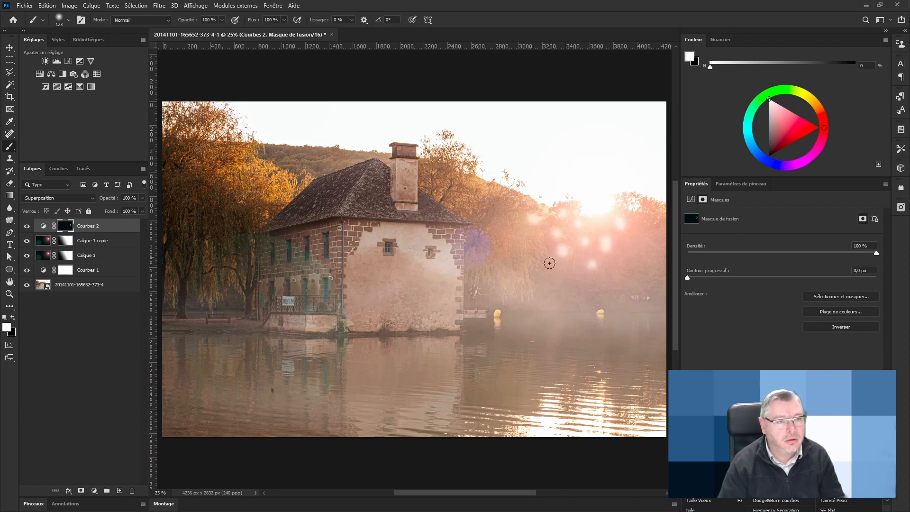
pyautogui.click(544, 267)
pyautogui.click(576, 284)
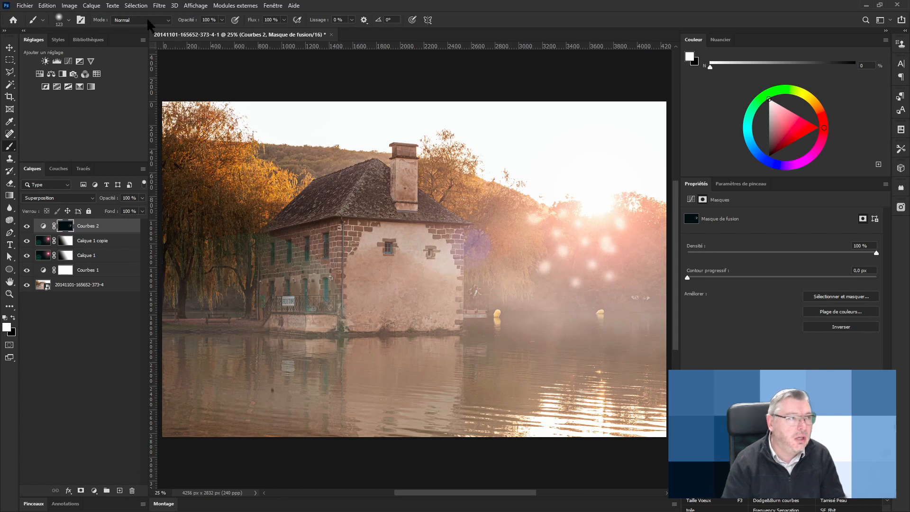
# Enable Dynamique de forme with 100 % size variation and Diffusion with 554 % scatter for the brush.
pyautogui.click(81, 20)
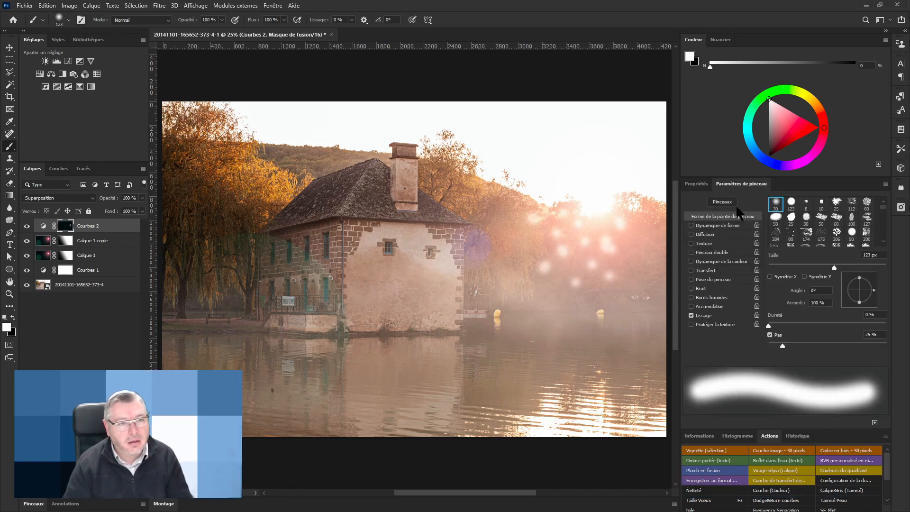
pyautogui.click(692, 226)
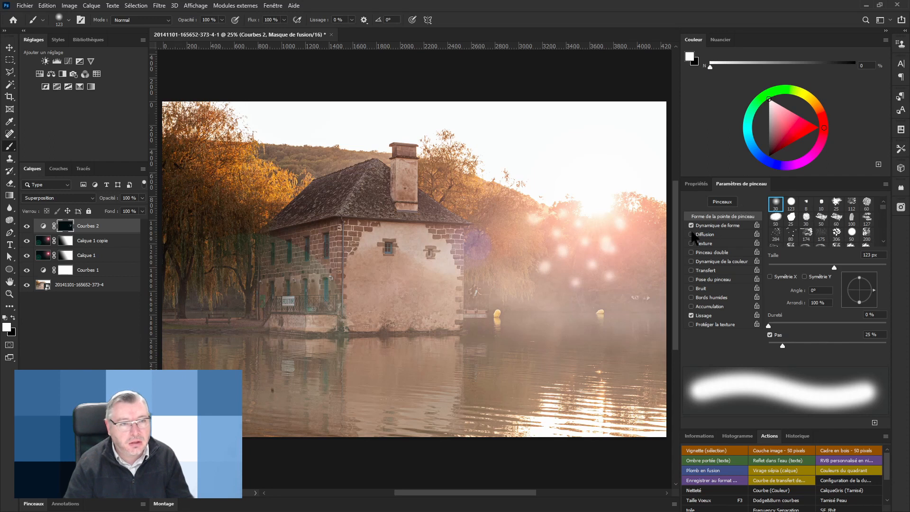
pyautogui.click(692, 235)
pyautogui.click(725, 225)
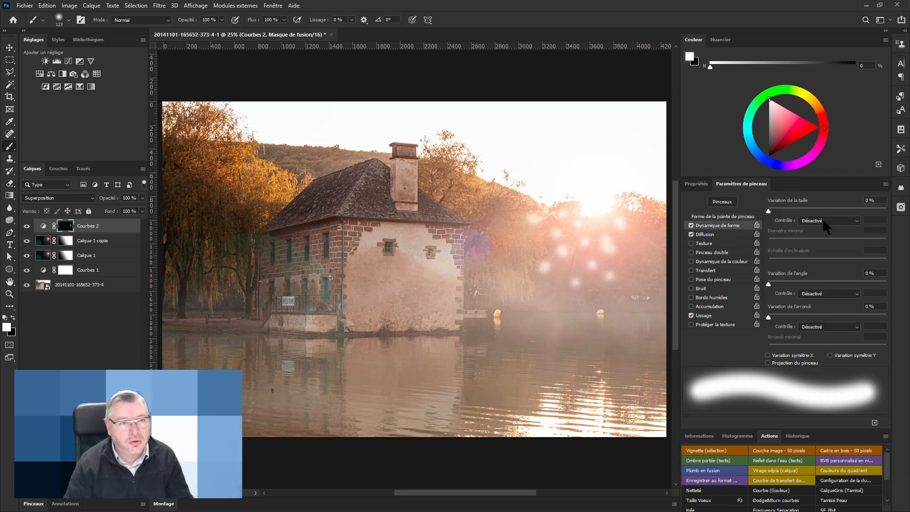
pyautogui.moveTo(769, 211); pyautogui.dragTo(886, 211)
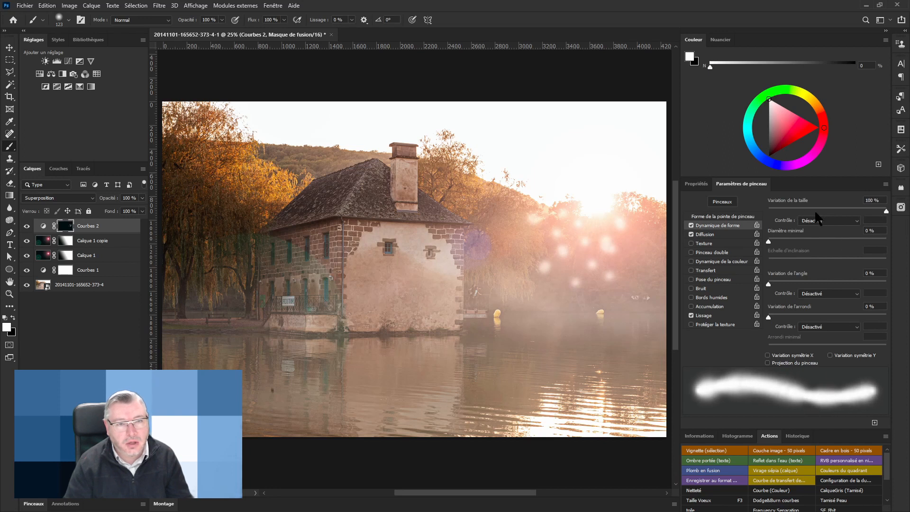
pyautogui.click(705, 235)
pyautogui.moveTo(770, 212); pyautogui.dragTo(833, 211)
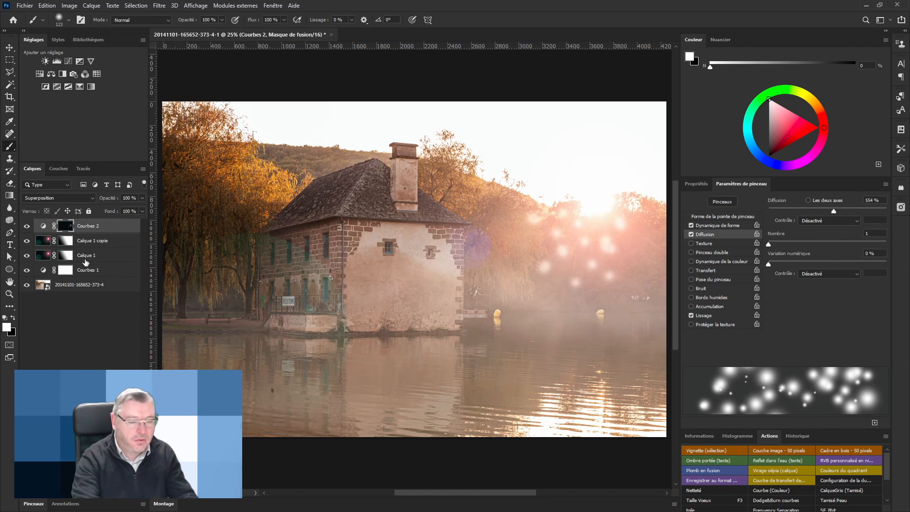
# Reset the Courbes 2 mask to black and paint scattered white dots below the sun with small and larger brush sizes.
pyautogui.hotkey('alt', 'BackSpace')
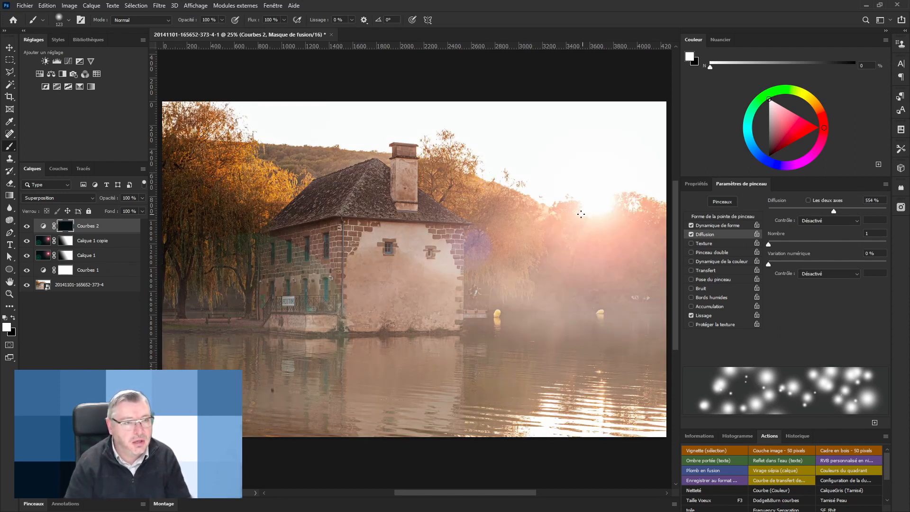
pyautogui.moveTo(603, 210); pyautogui.dragTo(579, 300)
pyautogui.moveTo(608, 211)
pyautogui.mouseDown()
pyautogui.moveTo(581, 290)
pyautogui.moveTo(486, 350)
pyautogui.mouseUp()
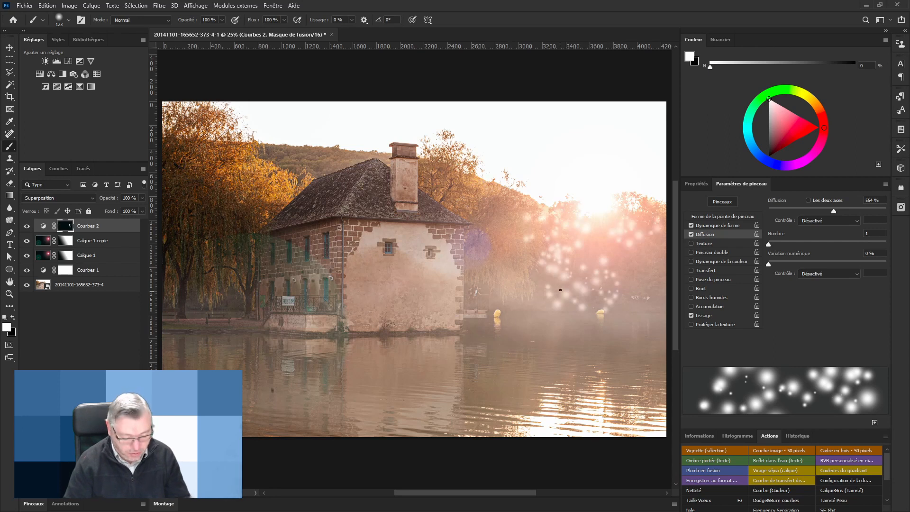
pyautogui.moveTo(538, 284); pyautogui.dragTo(594, 288)
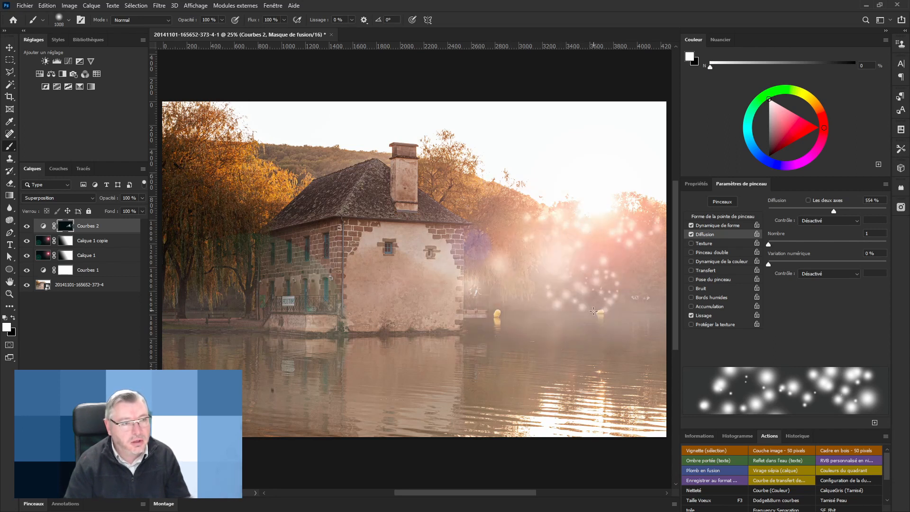
pyautogui.moveTo(579, 254); pyautogui.dragTo(546, 257)
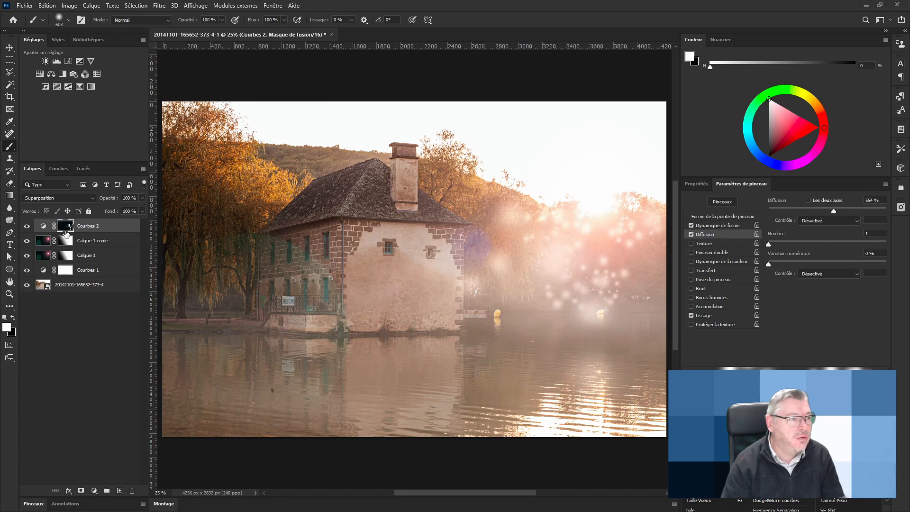
pyautogui.click(159, 6)
pyautogui.moveTo(202, 152)
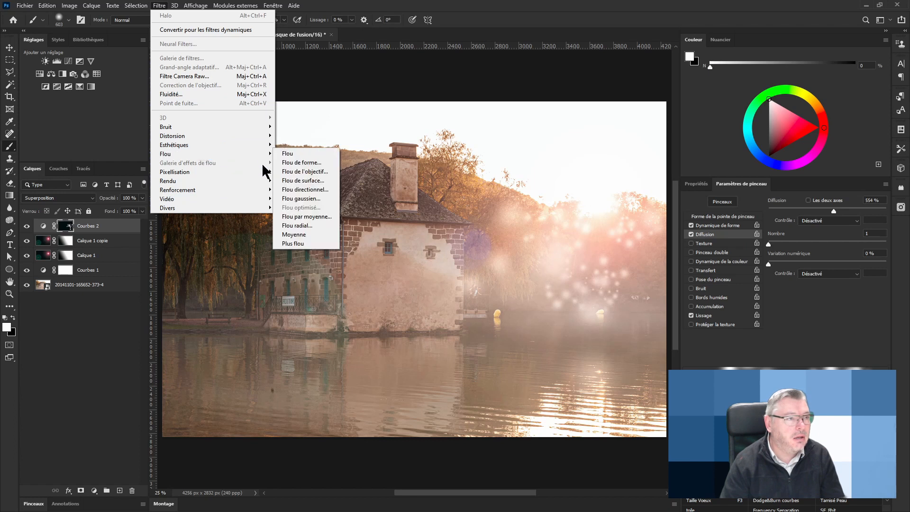
pyautogui.click(308, 225)
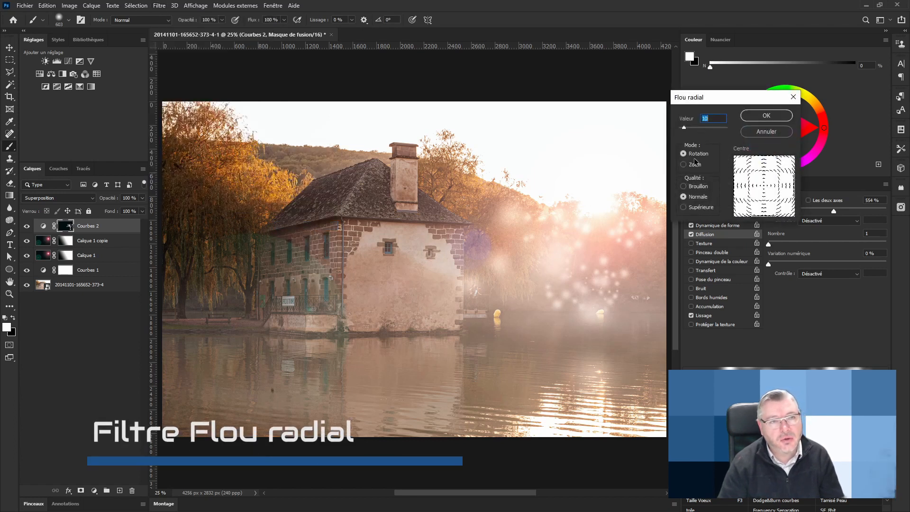
pyautogui.moveTo(684, 127); pyautogui.dragTo(708, 127)
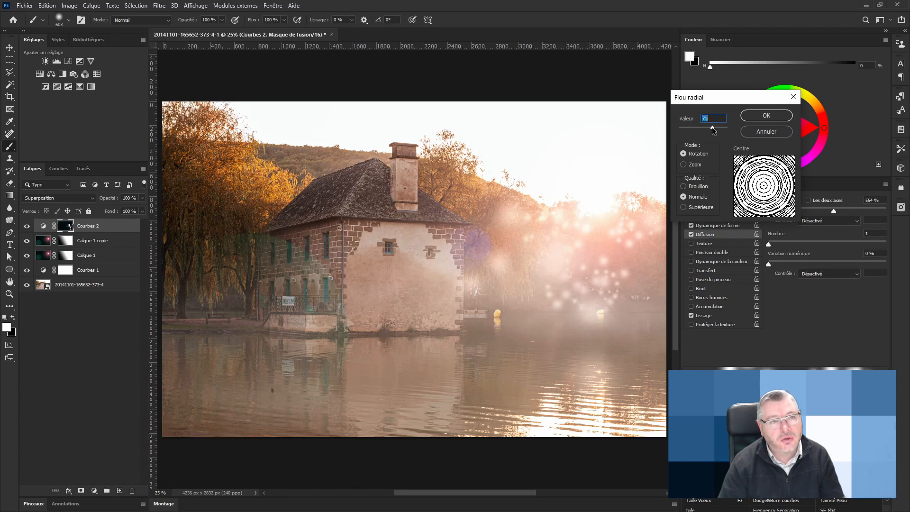
pyautogui.click(684, 166)
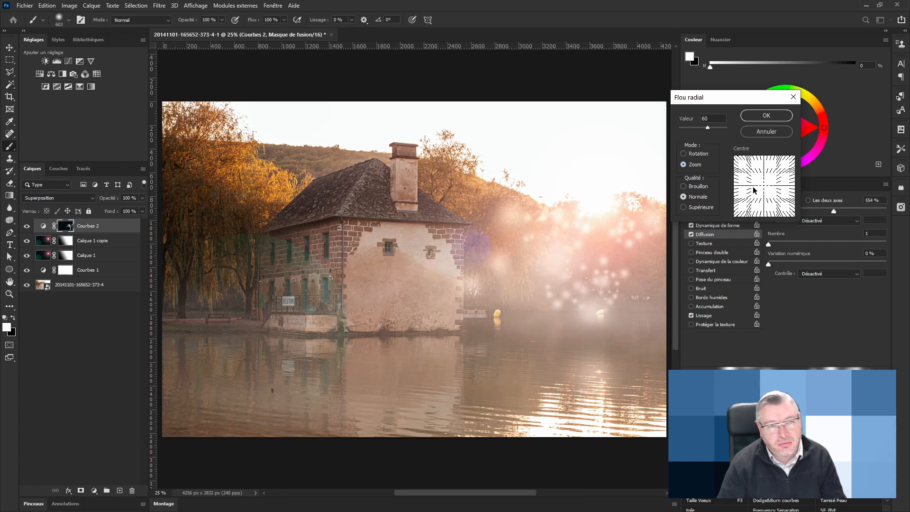
pyautogui.click(765, 132)
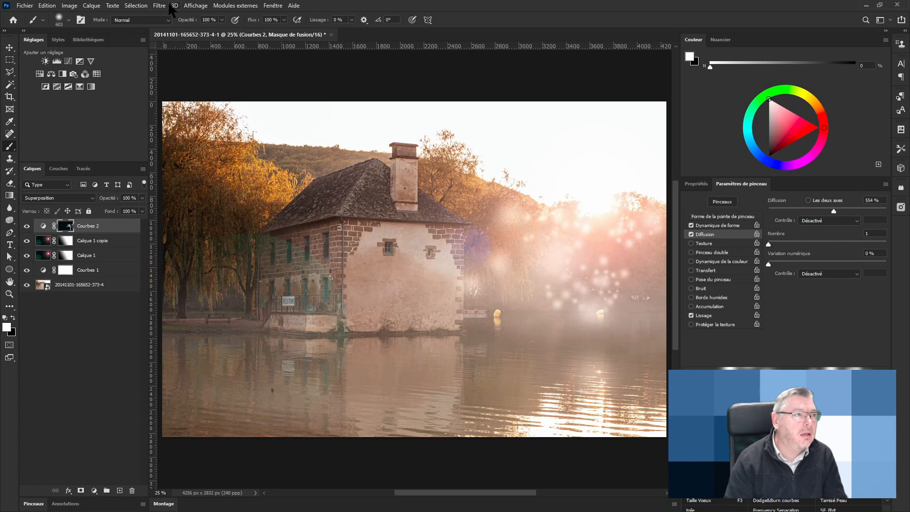
# Add a guide layout of 4 columns and 4 rows across the canvas.
pyautogui.click(196, 7)
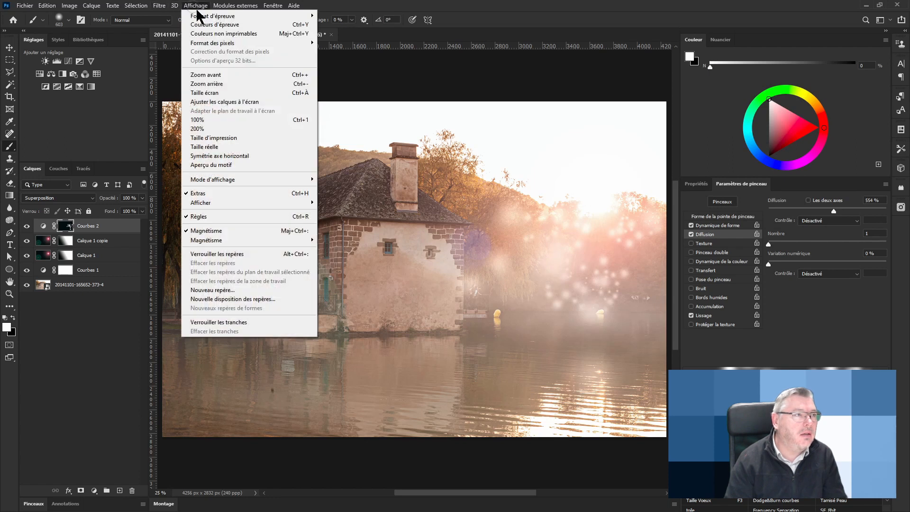
pyautogui.click(237, 299)
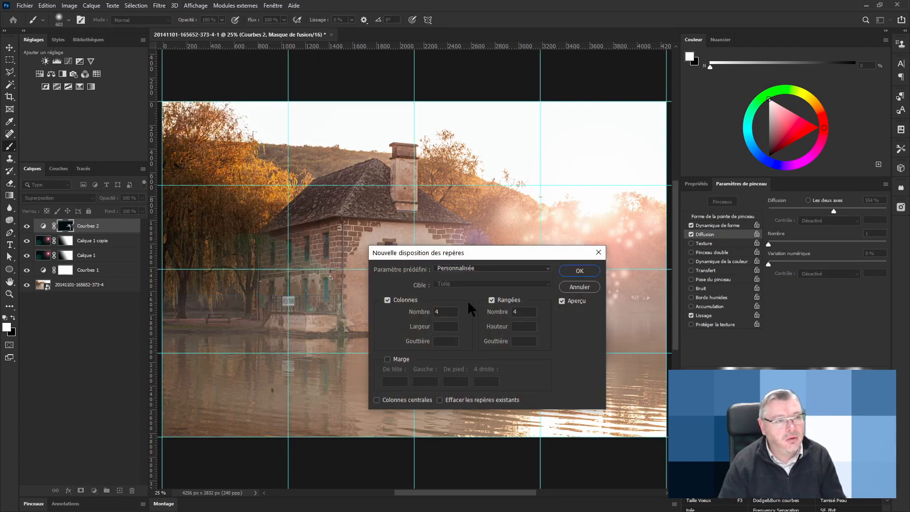
pyautogui.click(580, 271)
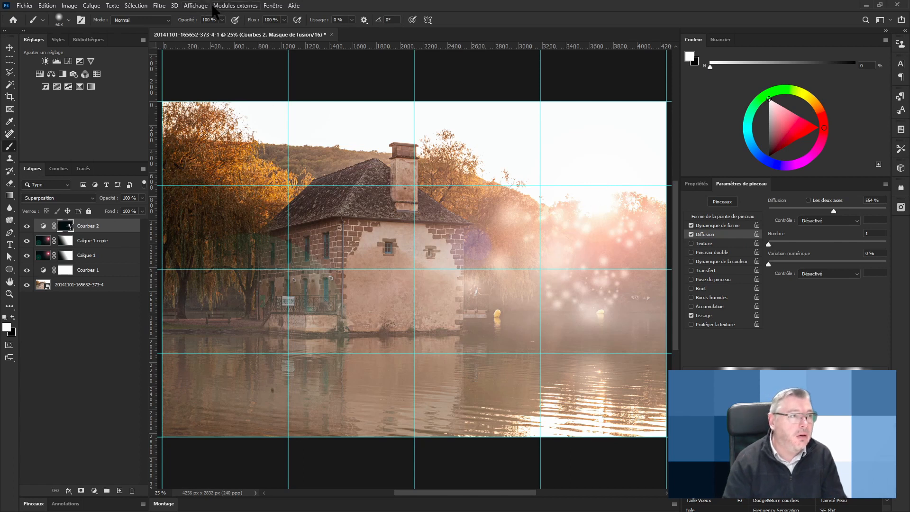
# Apply Flou radial to the Courbes 2 mask in Zoom mode, value 100, Normale quality, centred on the sun, and hide the guides.
pyautogui.click(159, 6)
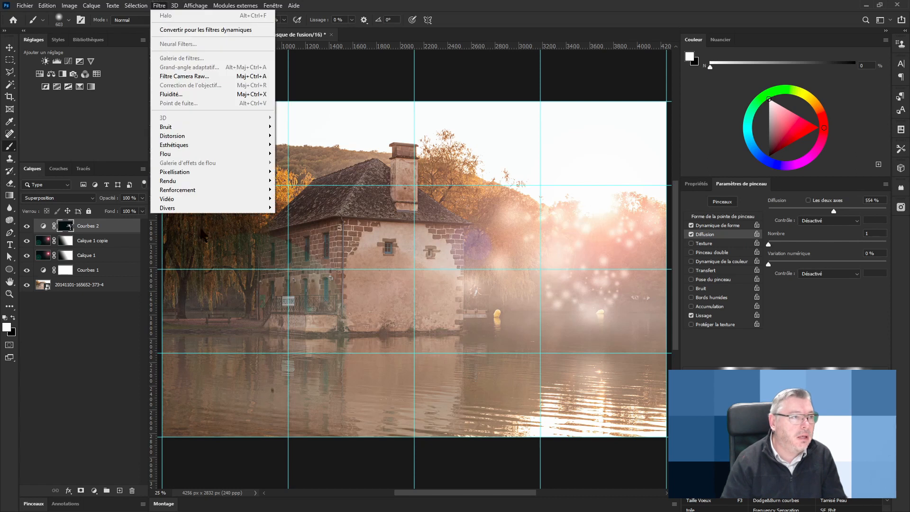
pyautogui.moveTo(192, 154)
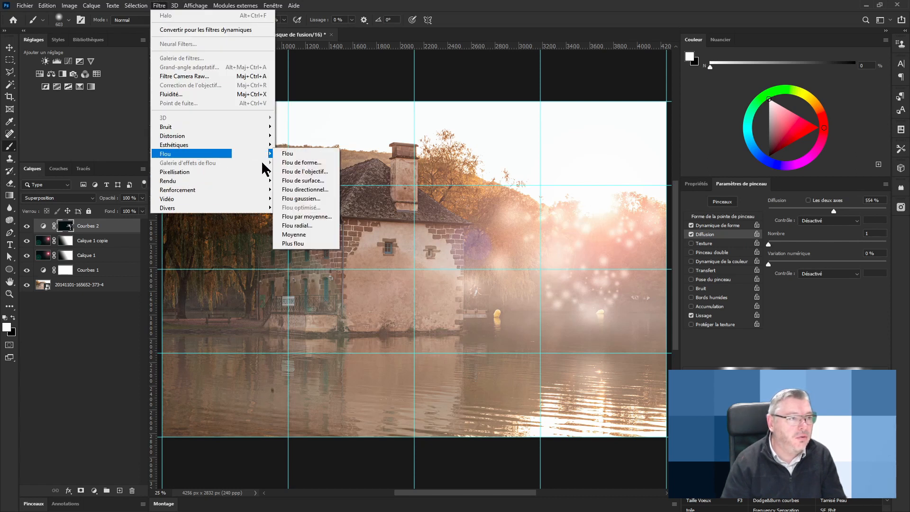
pyautogui.click(299, 227)
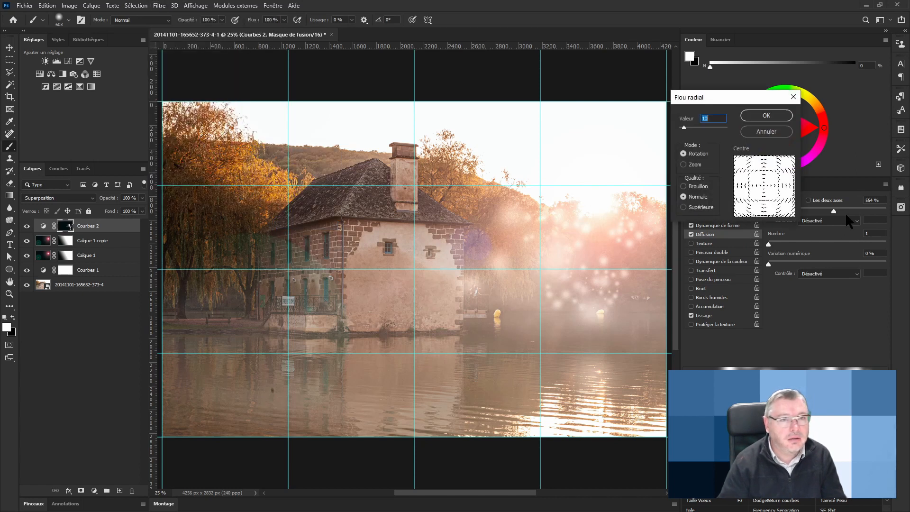
pyautogui.moveTo(684, 127); pyautogui.dragTo(679, 127)
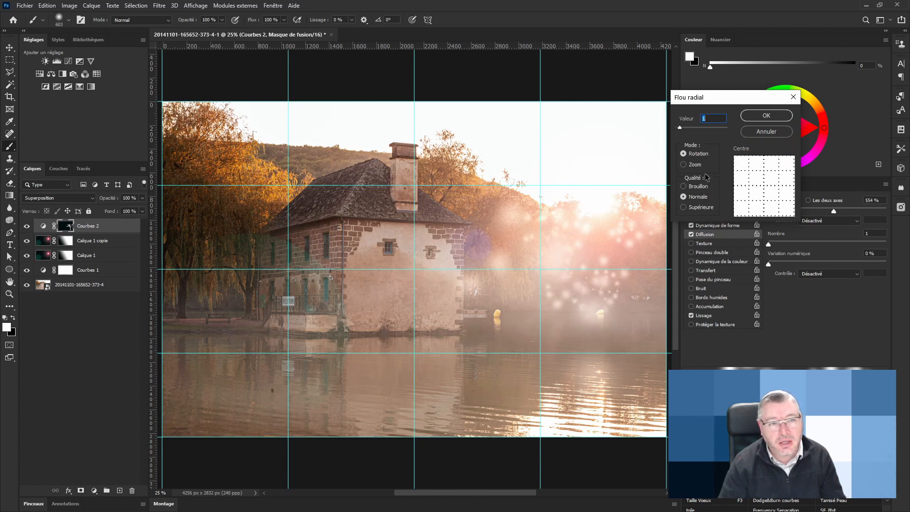
pyautogui.click(685, 164)
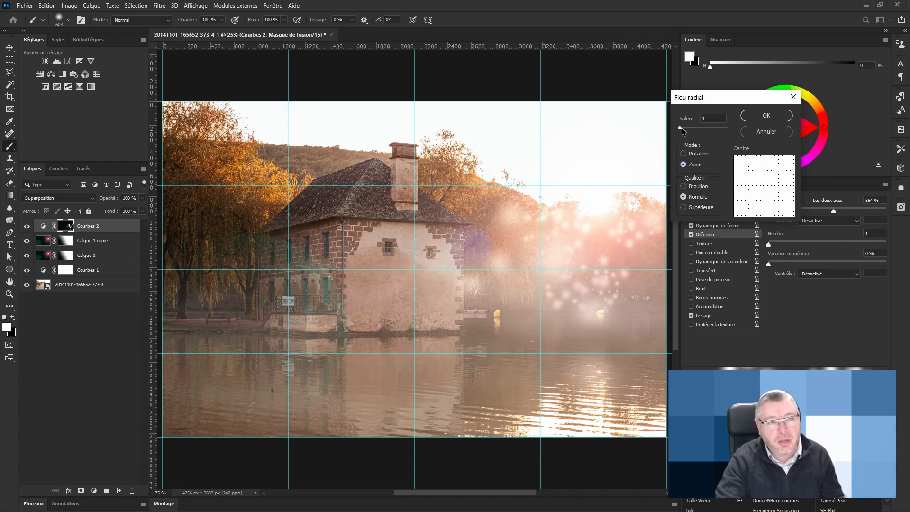
pyautogui.moveTo(682, 127); pyautogui.dragTo(734, 135)
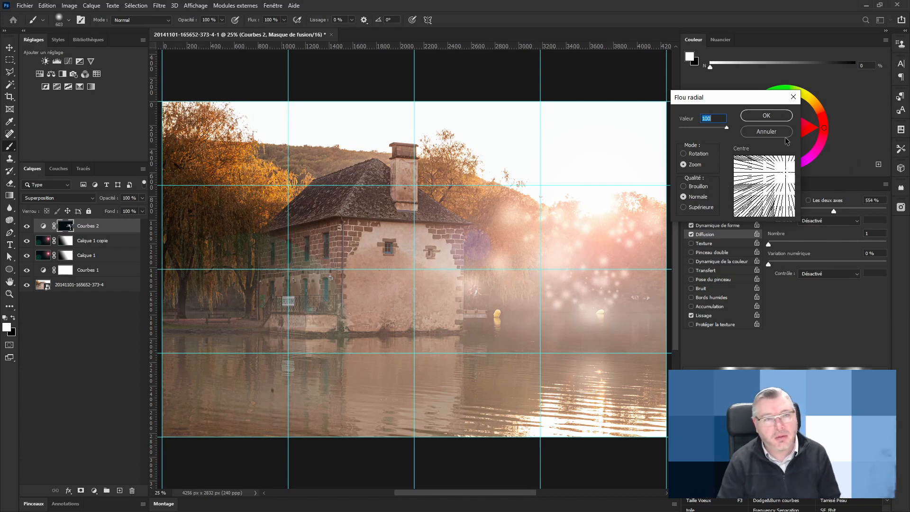
pyautogui.click(761, 119)
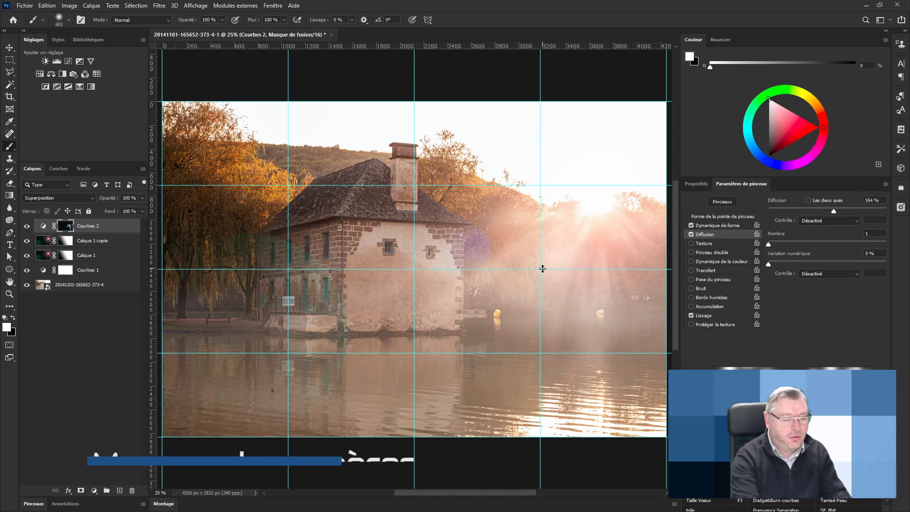
pyautogui.hotkey('ctrl', 'h')
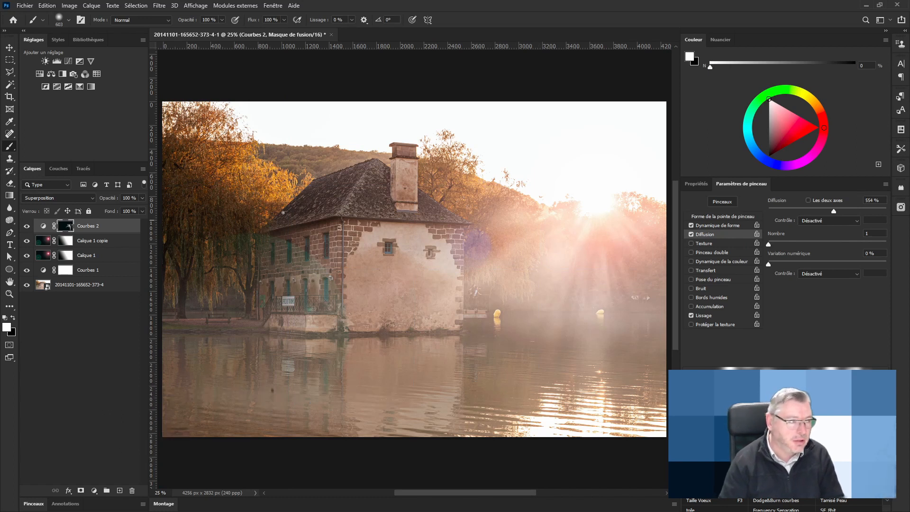
# Display the Courbes 2 mask on its own, reapply the radial blur to it, and return to the normal image view.
pyautogui.keyDown('alt'); pyautogui.click(66, 226); pyautogui.keyUp('alt')
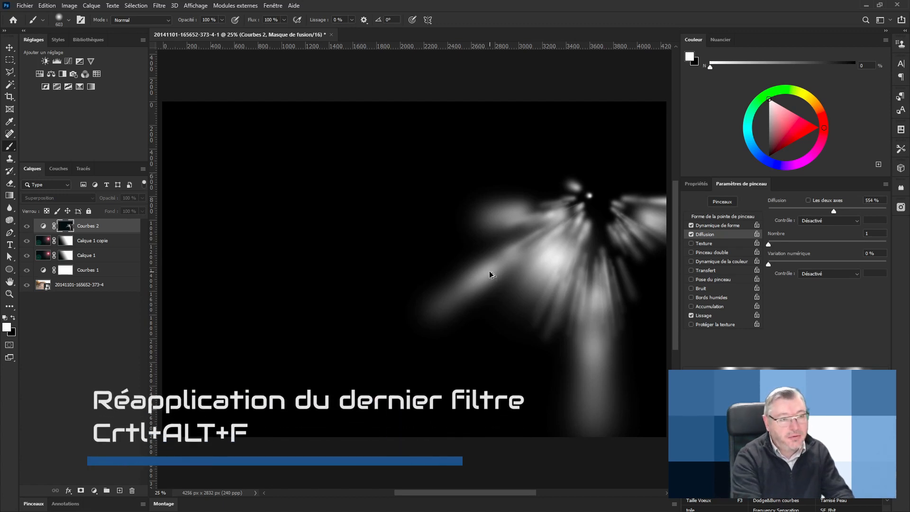
pyautogui.hotkey('ctrl', 'alt', 'f')
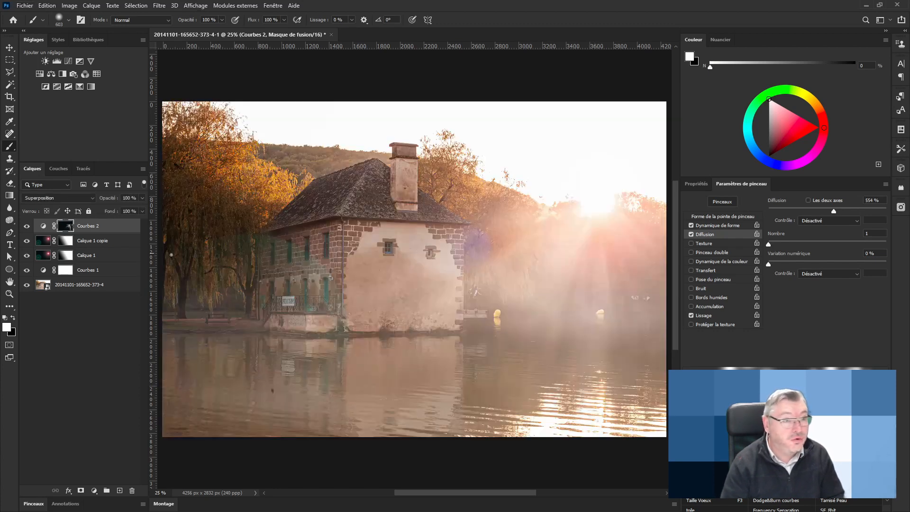
pyautogui.keyDown('alt'); pyautogui.click(66, 226); pyautogui.keyUp('alt')
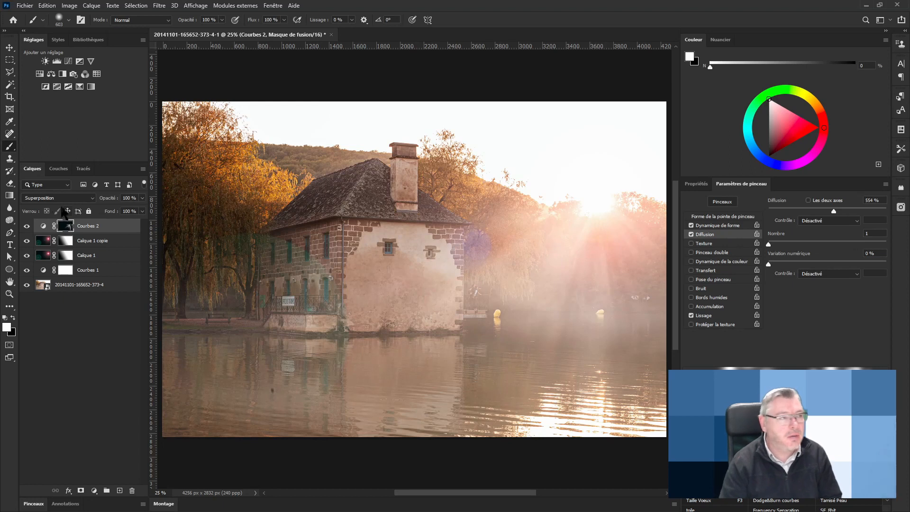
# Paint scattered white dots over the house wall and the water on the Courbes 2 mask with the 603 px brush, and reapply the radial blur.
pyautogui.click(26, 227)
pyautogui.click(27, 227)
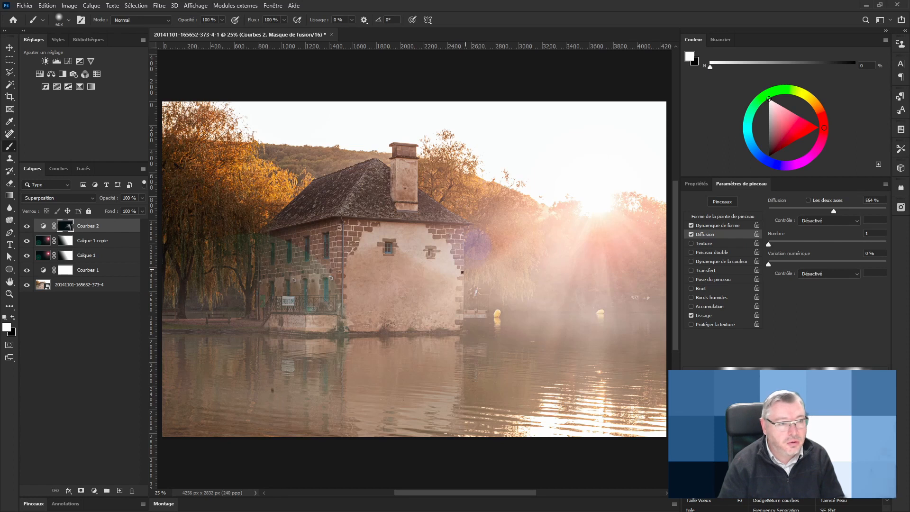
pyautogui.moveTo(425, 240)
pyautogui.mouseDown()
pyautogui.moveTo(571, 369)
pyautogui.moveTo(648, 368)
pyautogui.mouseUp()
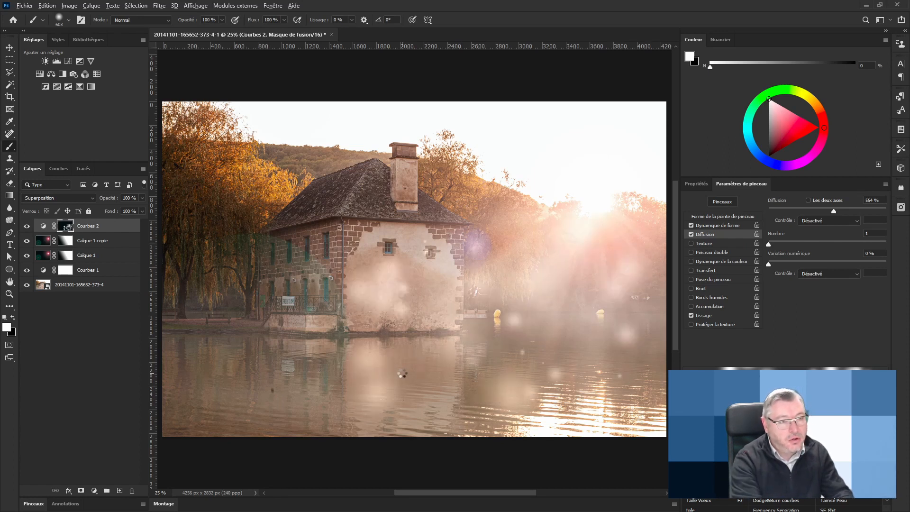
pyautogui.hotkey('ctrl', 'z')
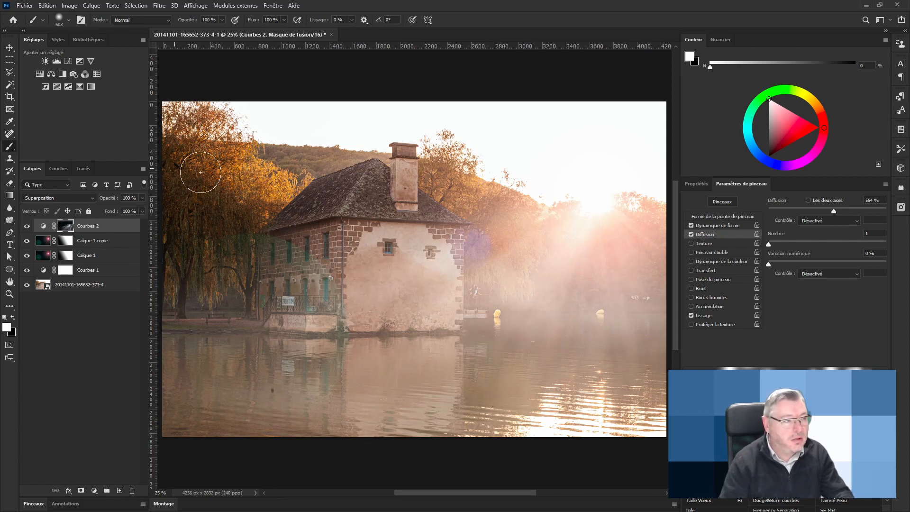
# Reduce the brush to 211 px, paint white dots over the trees on the left bank in the Courbes 2 mask, and reapply the radial blur.
pyautogui.moveTo(490, 221); pyautogui.dragTo(463, 219)
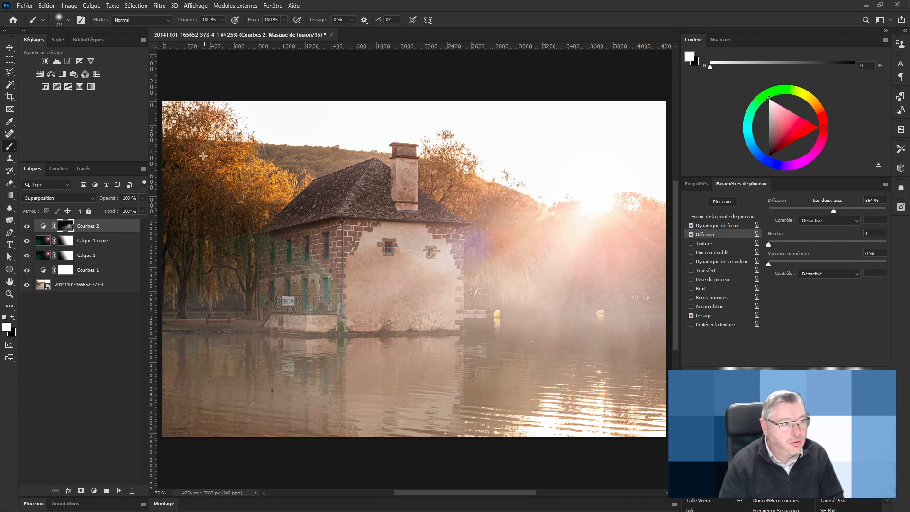
pyautogui.click(210, 287)
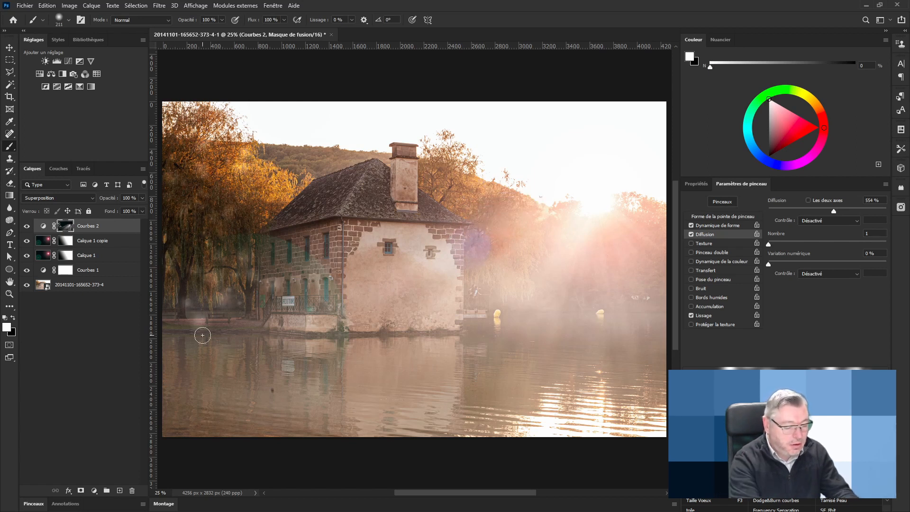
pyautogui.hotkey('ctrl', 'alt', 'z')
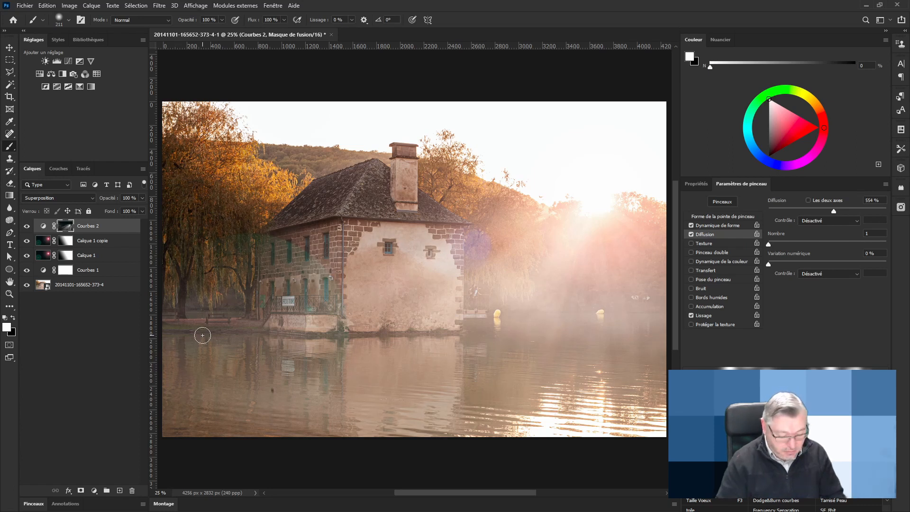
# Display the Courbes 2 mask on its own, paint black dots along its brightest ray below the sun, and reapply the radial blur.
pyautogui.keyDown('alt'); pyautogui.click(65, 230); pyautogui.keyUp('alt')
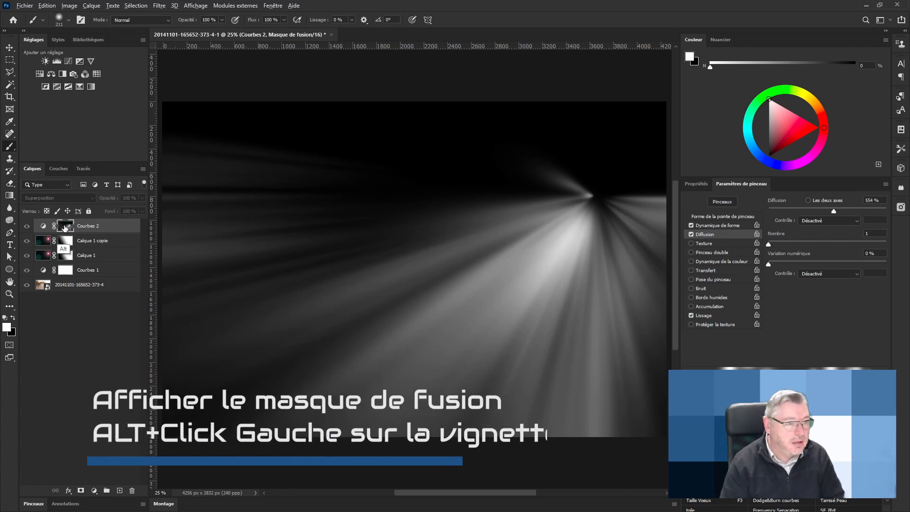
pyautogui.keyDown('alt'); pyautogui.click(66, 226); pyautogui.keyUp('alt')
pyautogui.keyDown('alt'); pyautogui.click(66, 228); pyautogui.keyUp('alt')
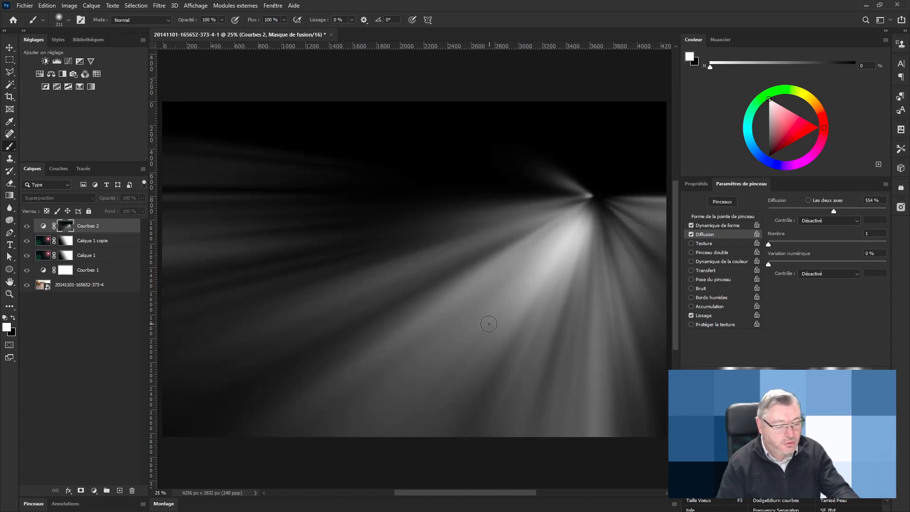
pyautogui.press('x')
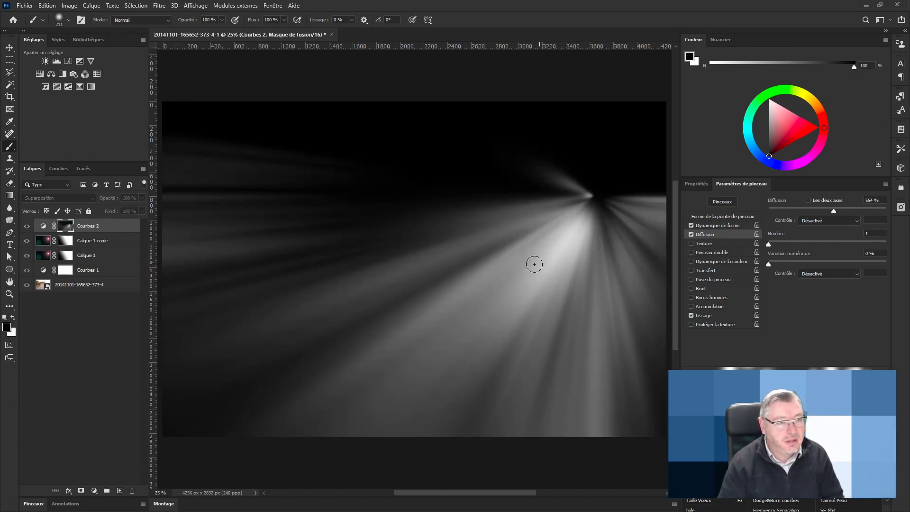
pyautogui.moveTo(536, 249); pyautogui.dragTo(352, 445)
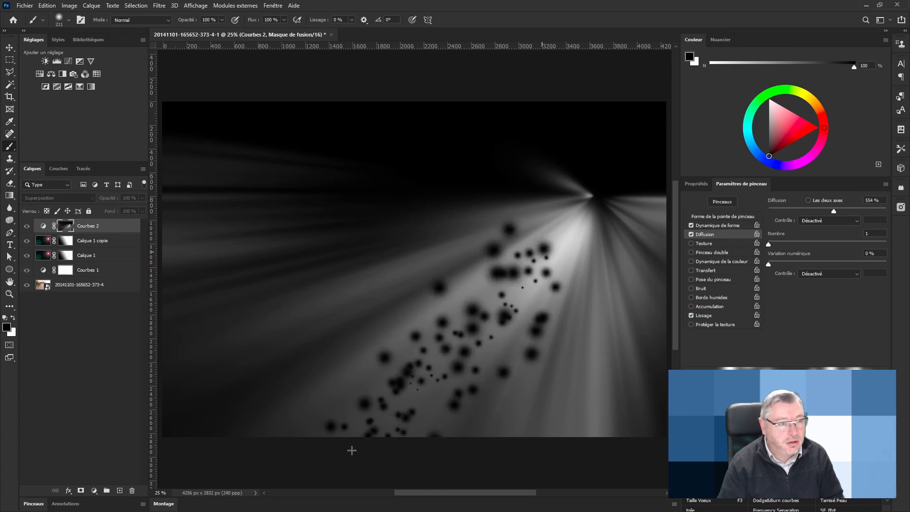
pyautogui.hotkey('ctrl', 'z')
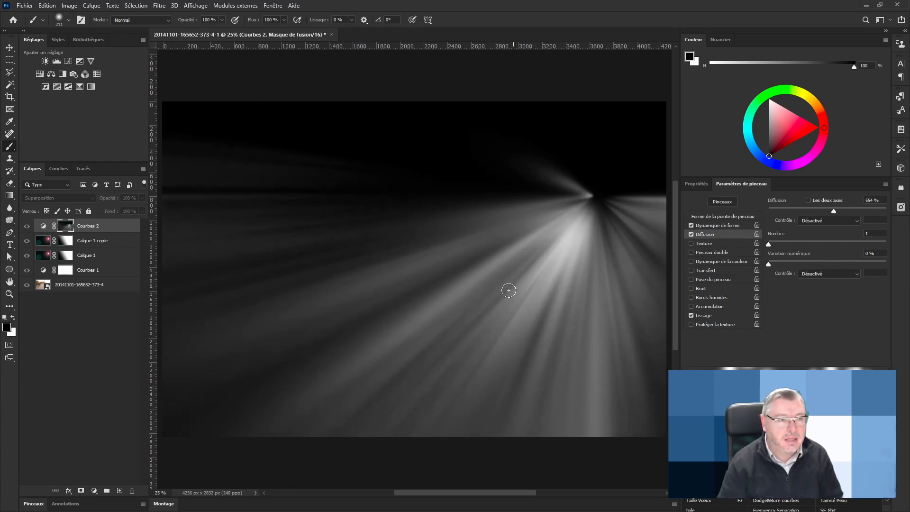
# Darken the Courbes 2 mask with a Niveaux adjustment, setting the black input level to 46 and the midtones to 0,95.
pyautogui.keyDown('alt'); pyautogui.click(66, 229); pyautogui.keyUp('alt')
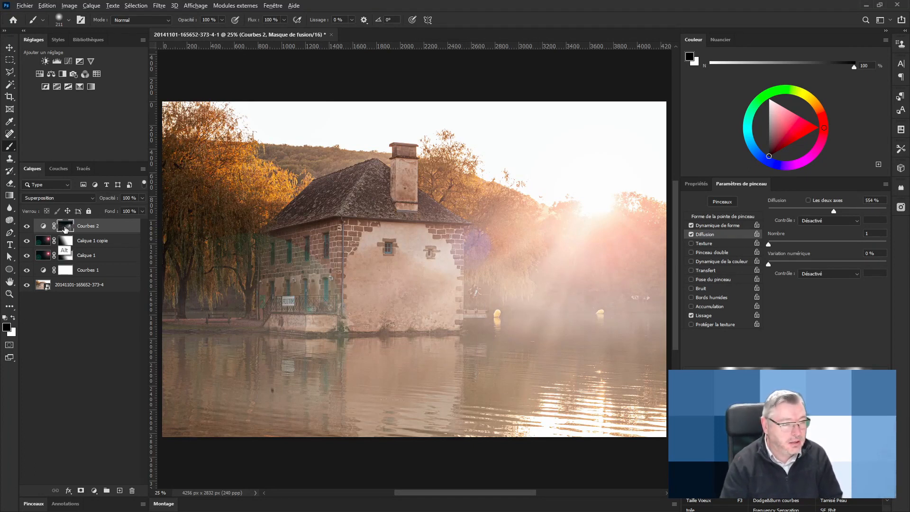
pyautogui.keyDown('alt'); pyautogui.click(65, 226); pyautogui.keyUp('alt')
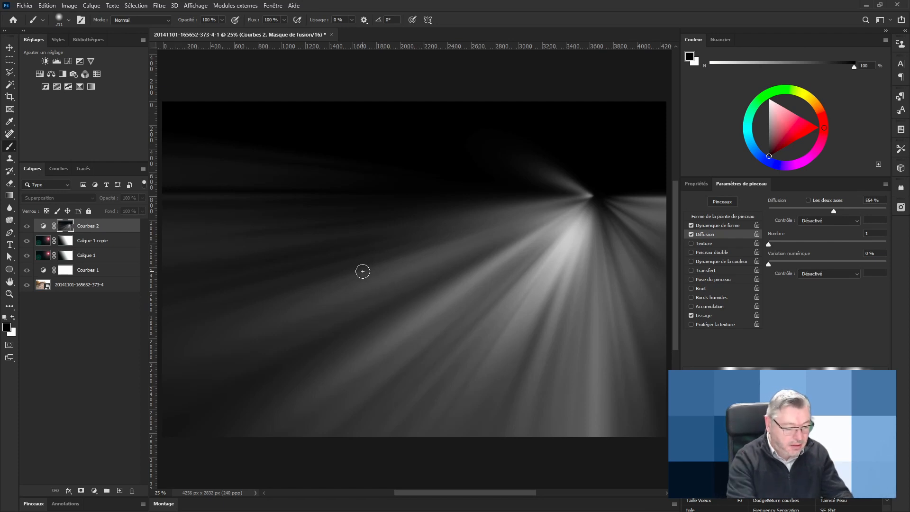
pyautogui.hotkey('ctrl', 'l')
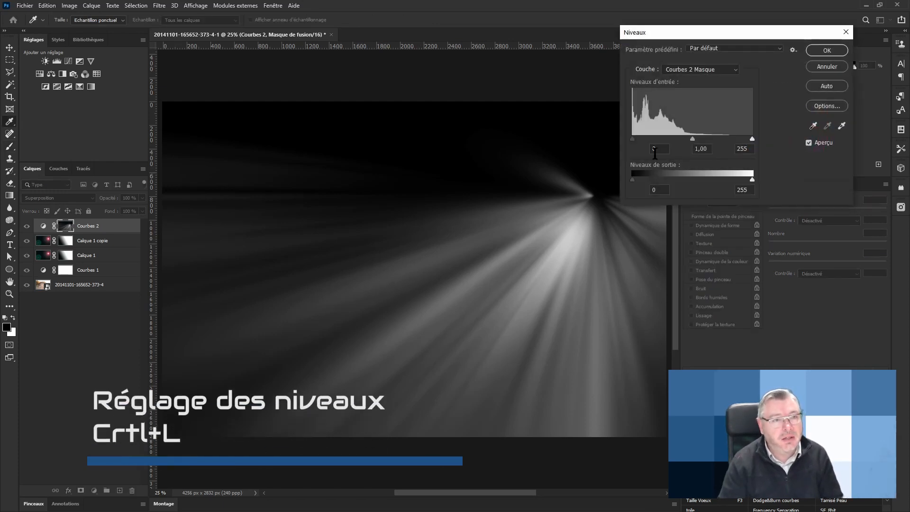
pyautogui.moveTo(633, 138); pyautogui.dragTo(654, 138)
pyautogui.click(827, 53)
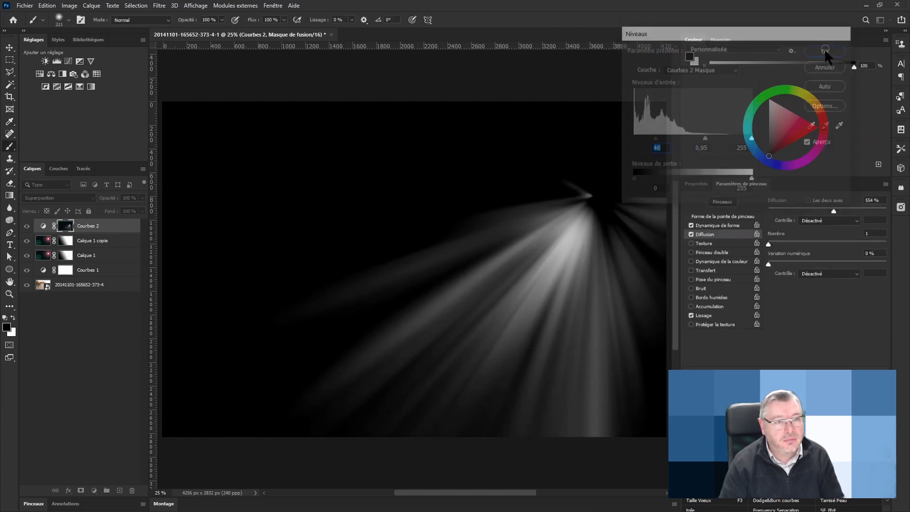
# Paint white dots left of the sun on the Courbes 2 mask, reapply the radial blur, and return to the normal image view.
pyautogui.press('b')
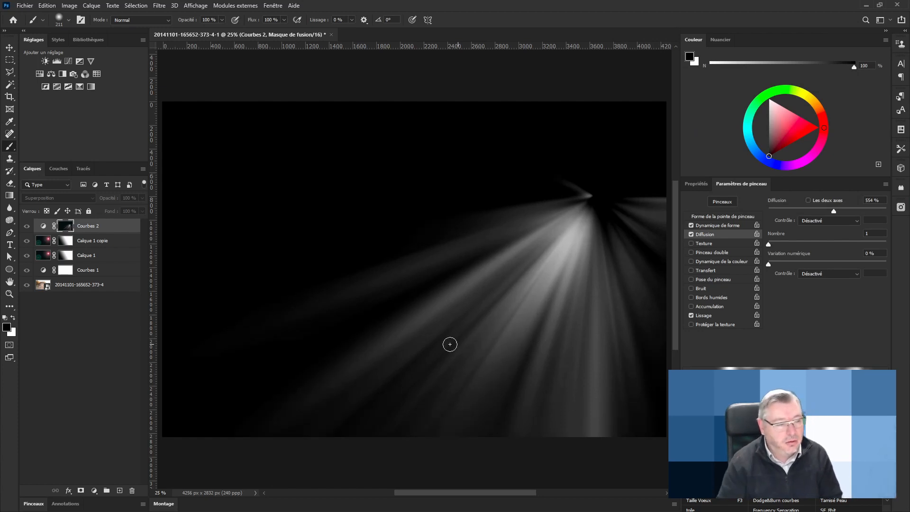
pyautogui.press('x')
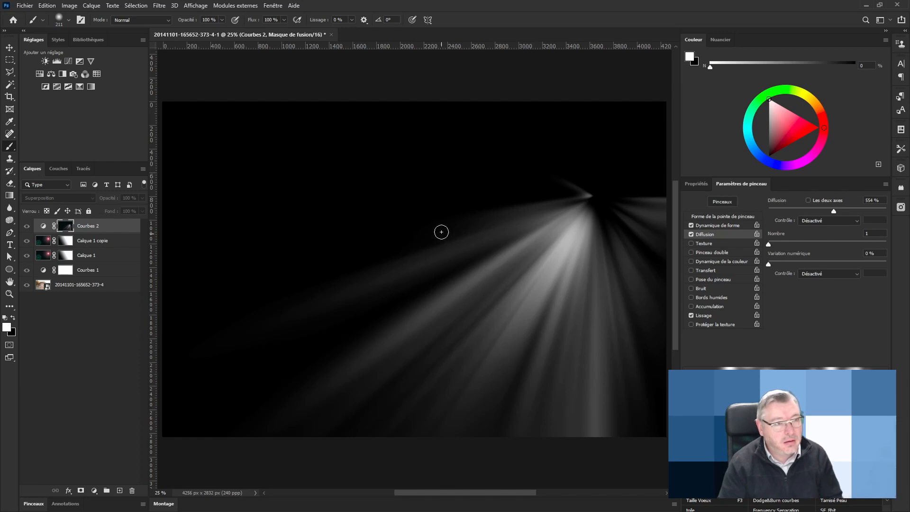
pyautogui.moveTo(439, 183); pyautogui.dragTo(469, 252)
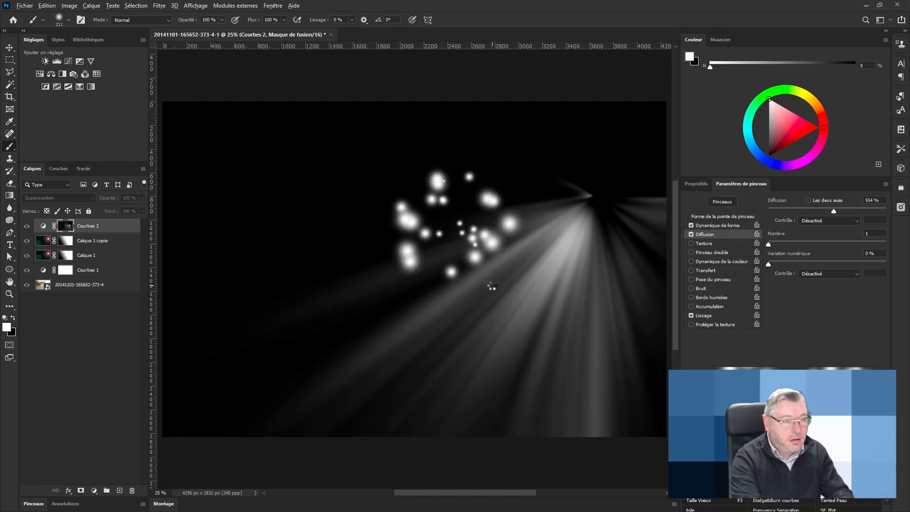
pyautogui.hotkey('ctrl', 'f')
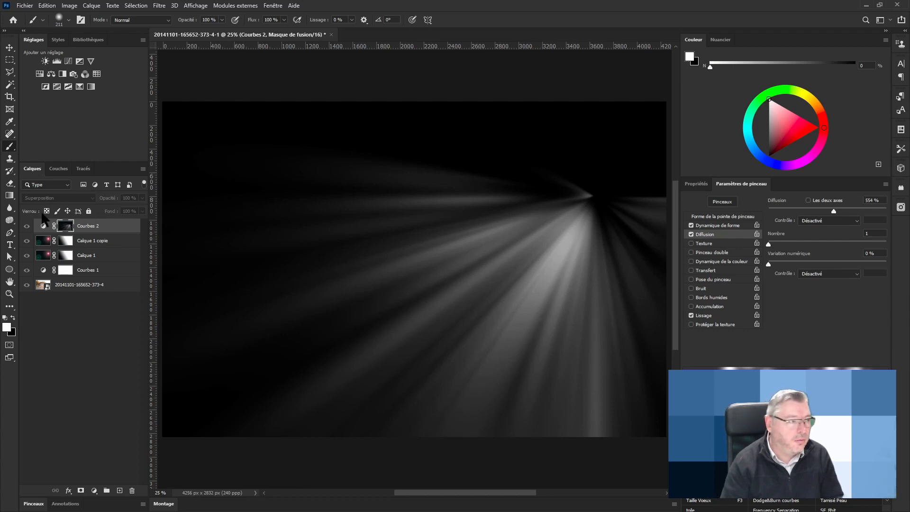
pyautogui.click(43, 226)
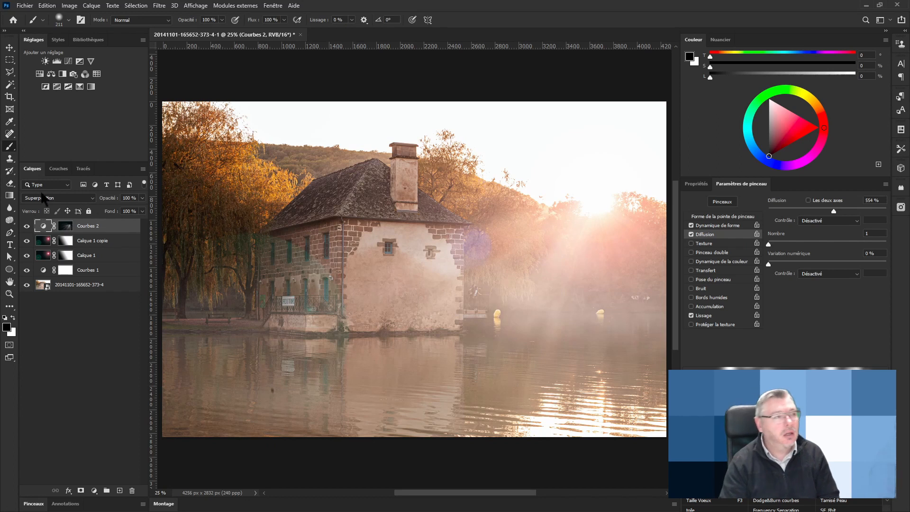
# Lower the Courbes 2 layer's opacity to 60 % and compare the image with and without the layer.
pyautogui.click(27, 227)
pyautogui.click(29, 226)
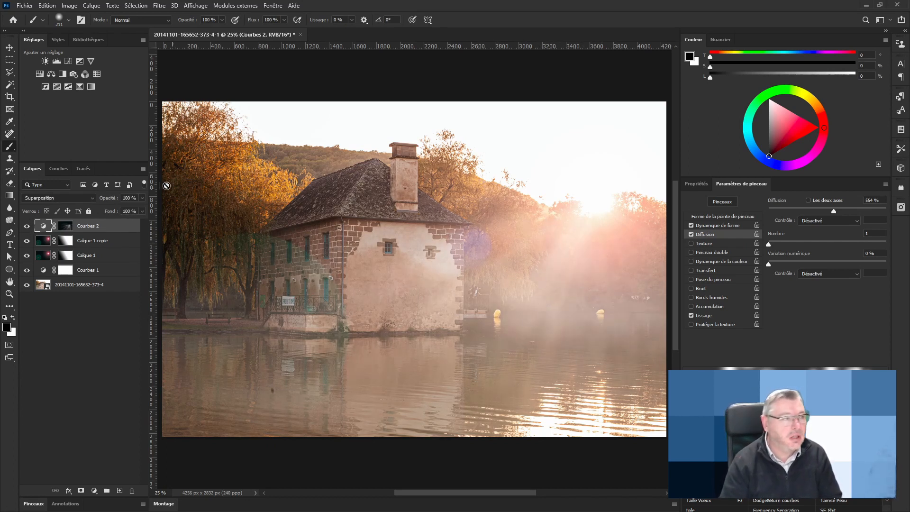
pyautogui.moveTo(108, 199); pyautogui.dragTo(127, 205)
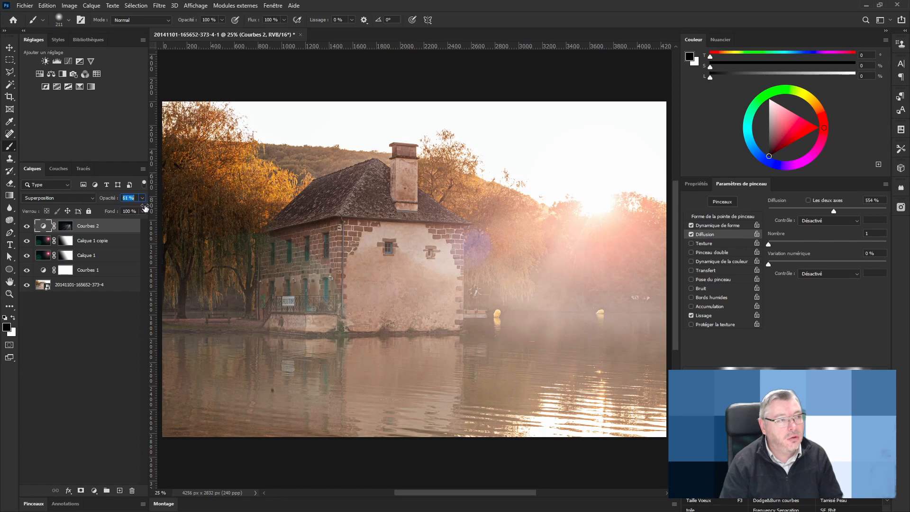
pyautogui.click(26, 227)
pyautogui.click(27, 226)
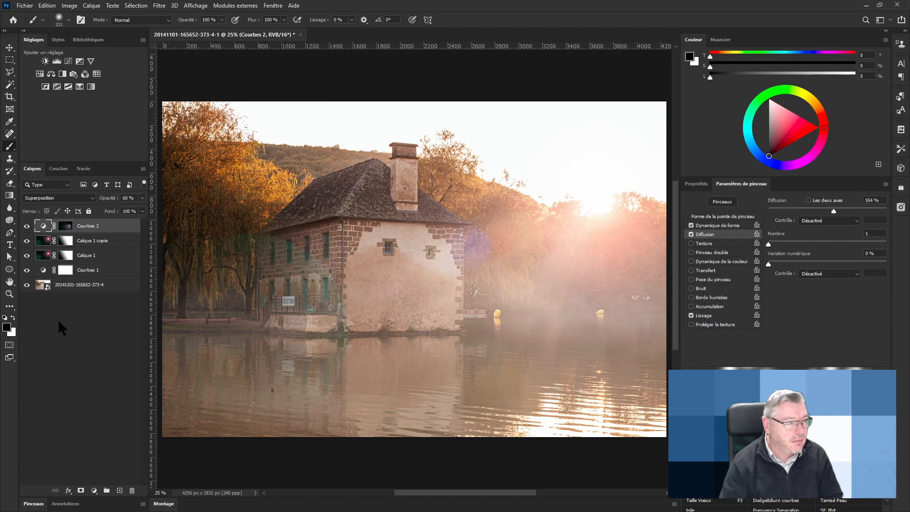
pyautogui.click(43, 288)
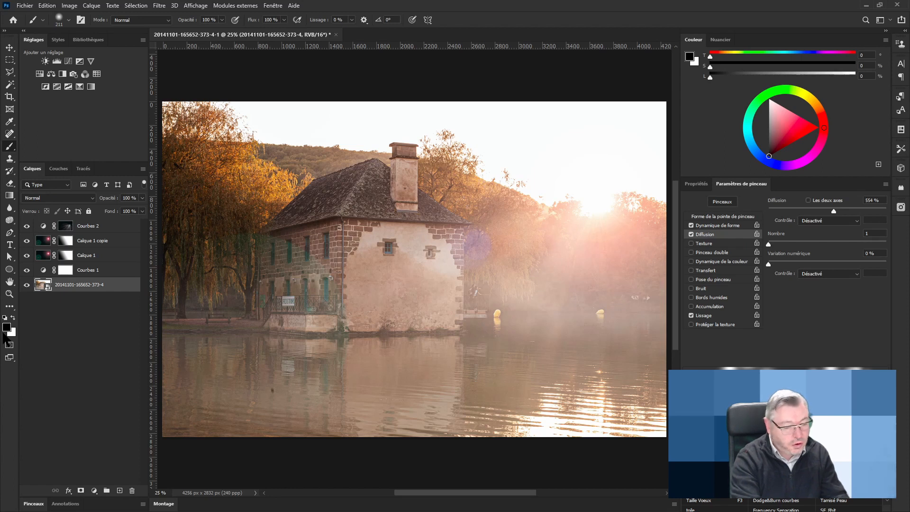
pyautogui.hotkey('ctrl', 'j')
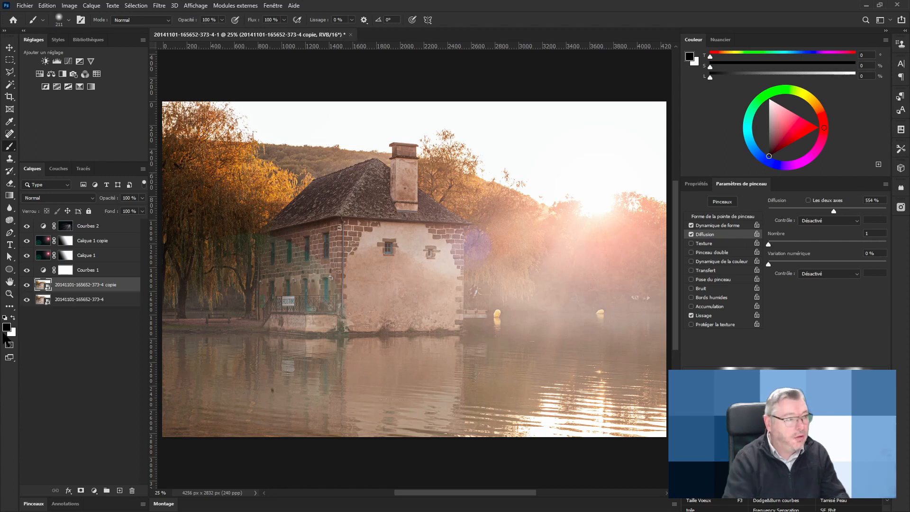
pyautogui.rightClick(80, 286)
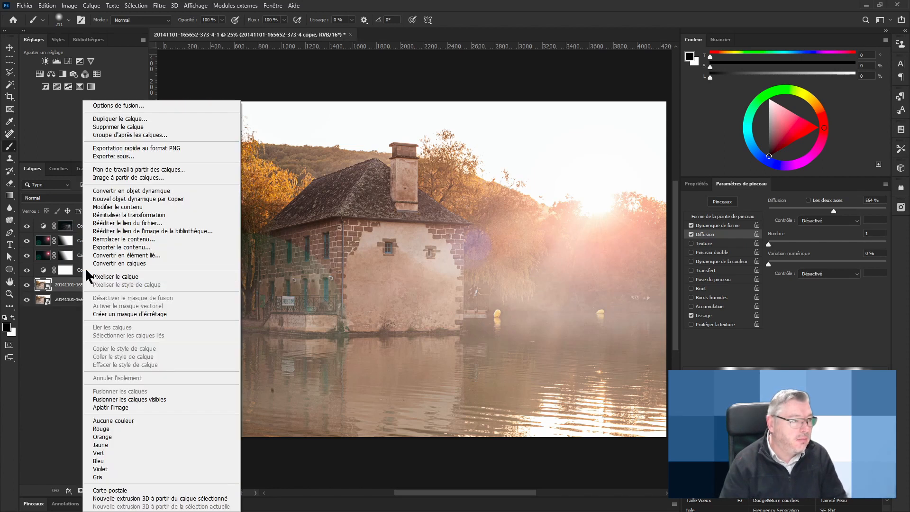
pyautogui.click(127, 276)
# Reset the original smart object's Camera Raw settings for Réglages de base, Détail, Étalonnage des couleurs and Optique, and apply the changes.
pyautogui.click(46, 303)
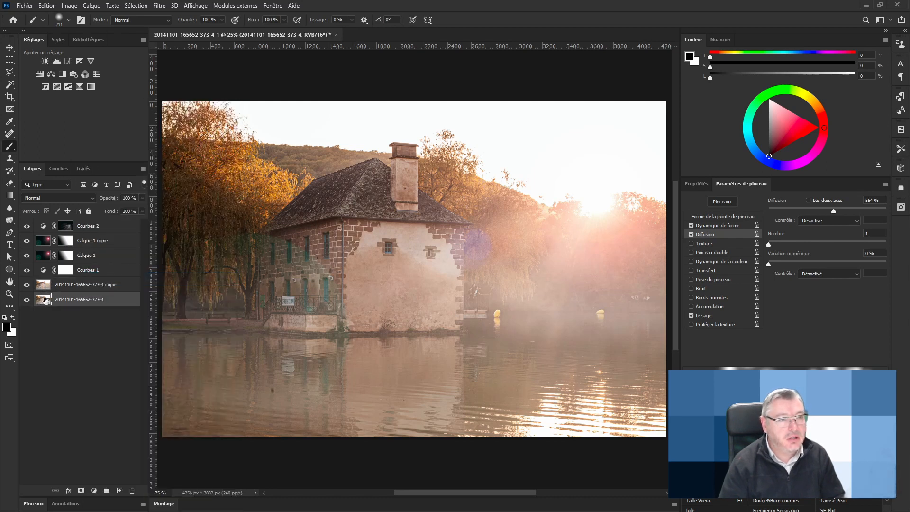
pyautogui.doubleClick(44, 300)
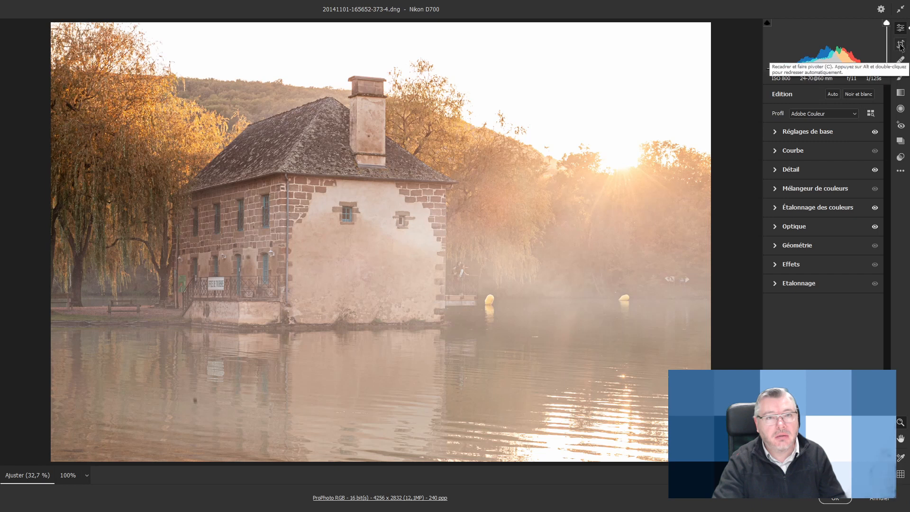
pyautogui.press('alt')
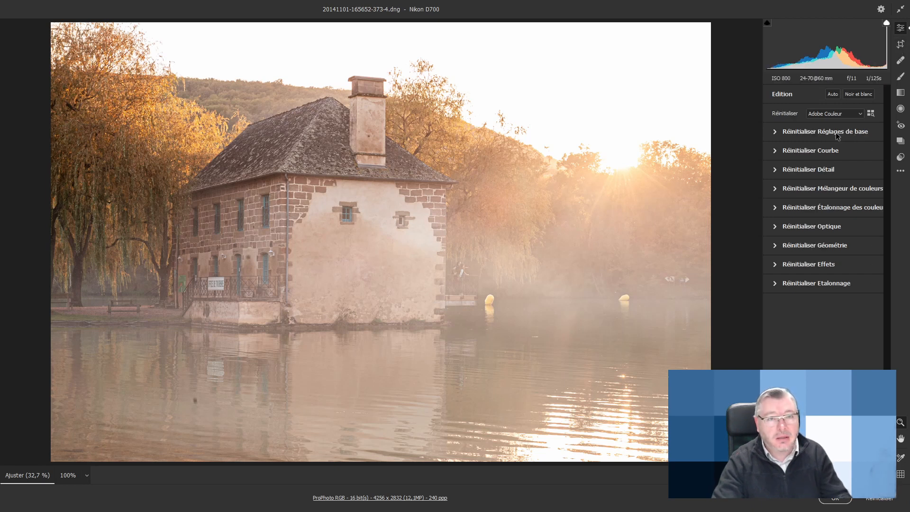
pyautogui.keyDown('alt'); pyautogui.click(838, 135); pyautogui.keyUp('alt')
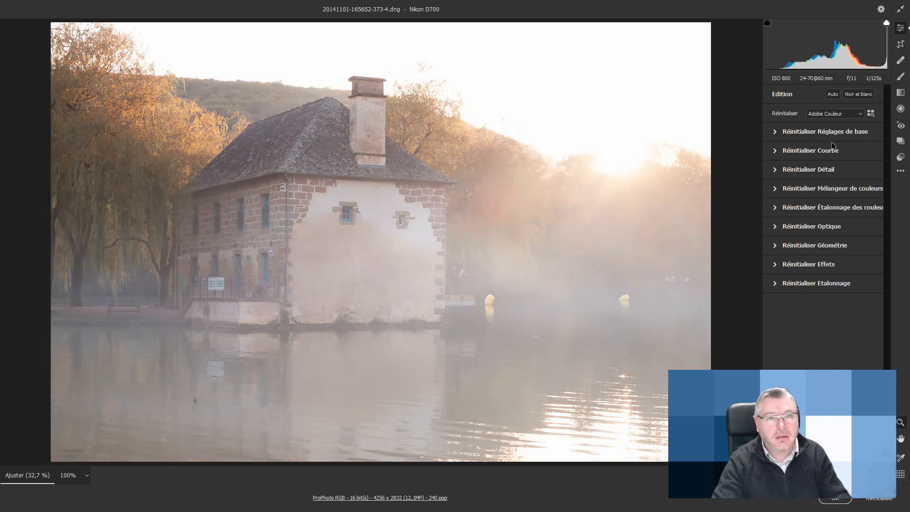
pyautogui.keyDown('alt'); pyautogui.click(824, 175); pyautogui.keyUp('alt')
pyautogui.keyDown('alt'); pyautogui.click(818, 170); pyautogui.keyUp('alt')
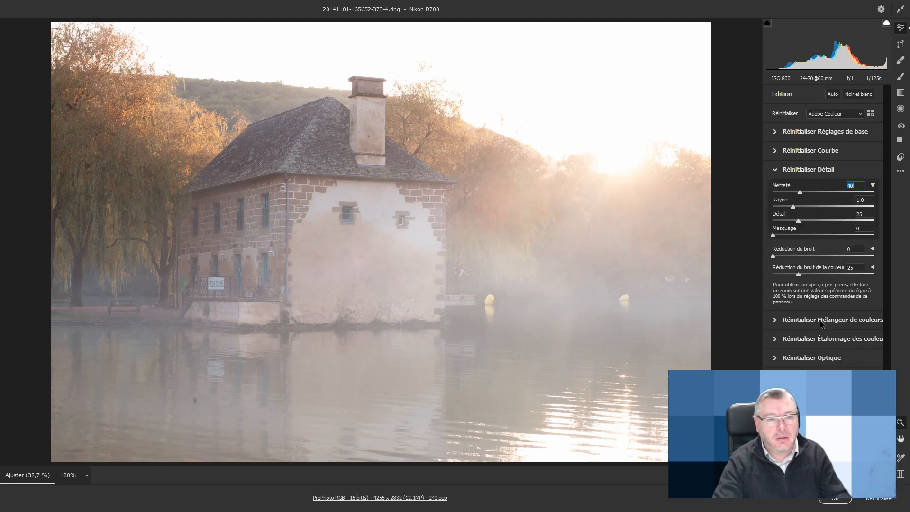
pyautogui.keyDown('alt'); pyautogui.click(795, 339); pyautogui.keyUp('alt')
pyautogui.keyDown('alt'); pyautogui.click(794, 360); pyautogui.keyUp('alt')
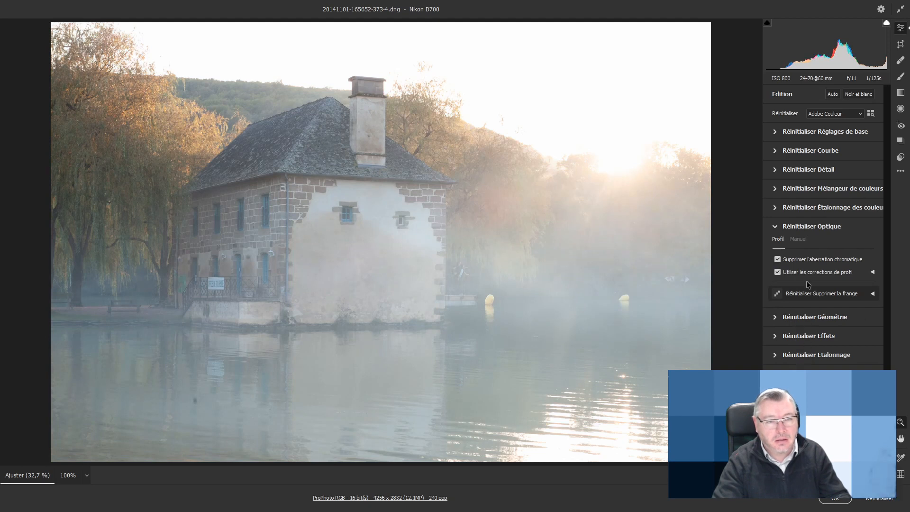
pyautogui.keyDown('alt'); pyautogui.click(798, 226); pyautogui.keyUp('alt')
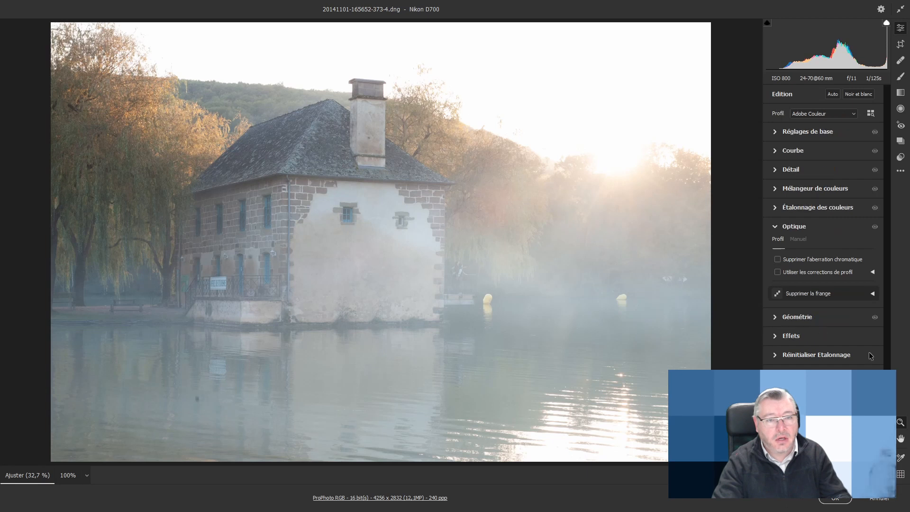
pyautogui.click(835, 500)
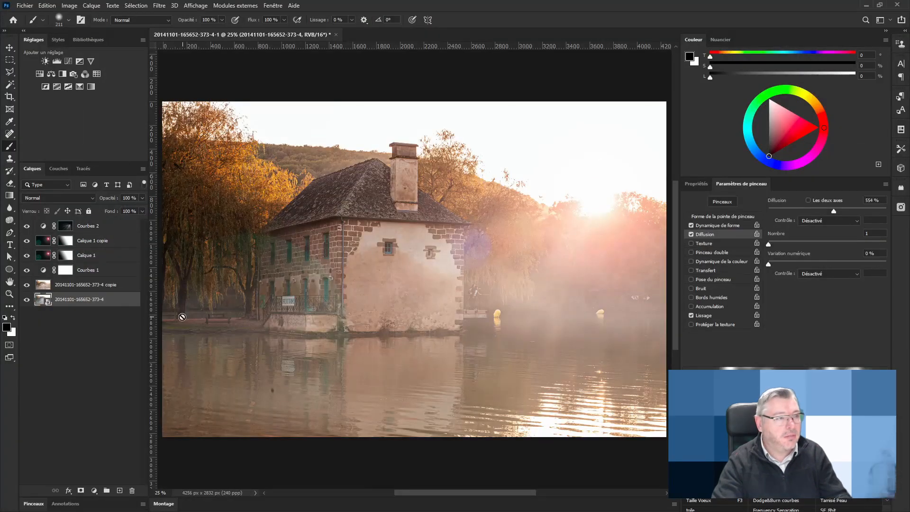
# Compare the unedited bottom photo layer on its own with the full retouched layer stack.
pyautogui.keyDown('alt'); pyautogui.click(26, 300); pyautogui.keyUp('alt')
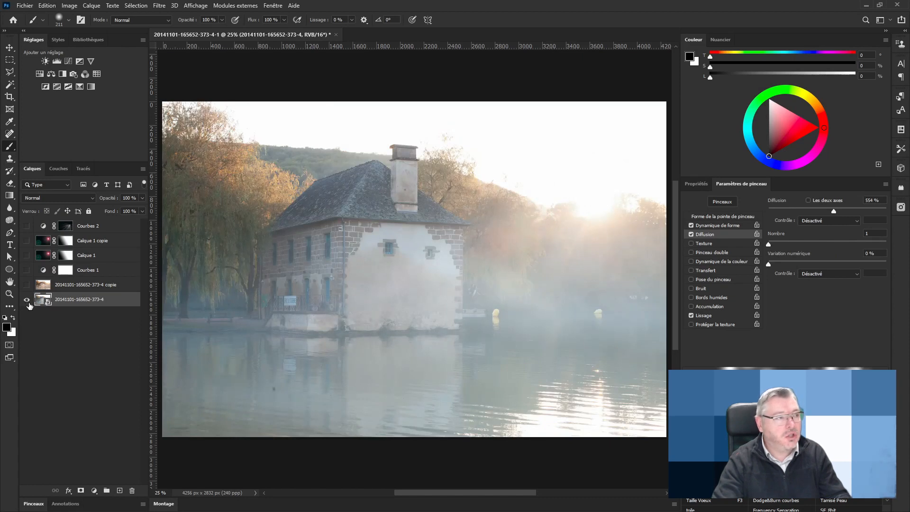
pyautogui.keyDown('alt'); pyautogui.click(27, 300); pyautogui.keyUp('alt')
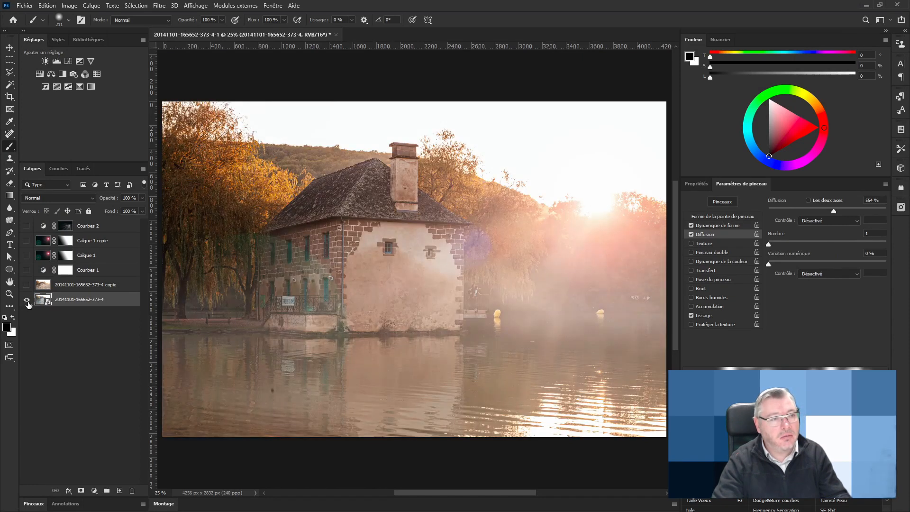
pyautogui.keyDown('alt'); pyautogui.click(27, 300); pyautogui.keyUp('alt')
pyautogui.keyDown('alt'); pyautogui.click(27, 300); pyautogui.keyUp('alt')
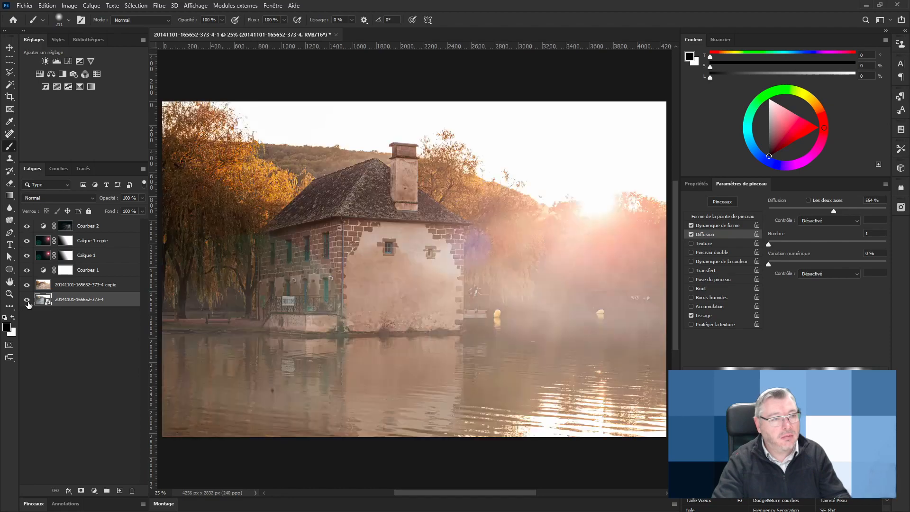